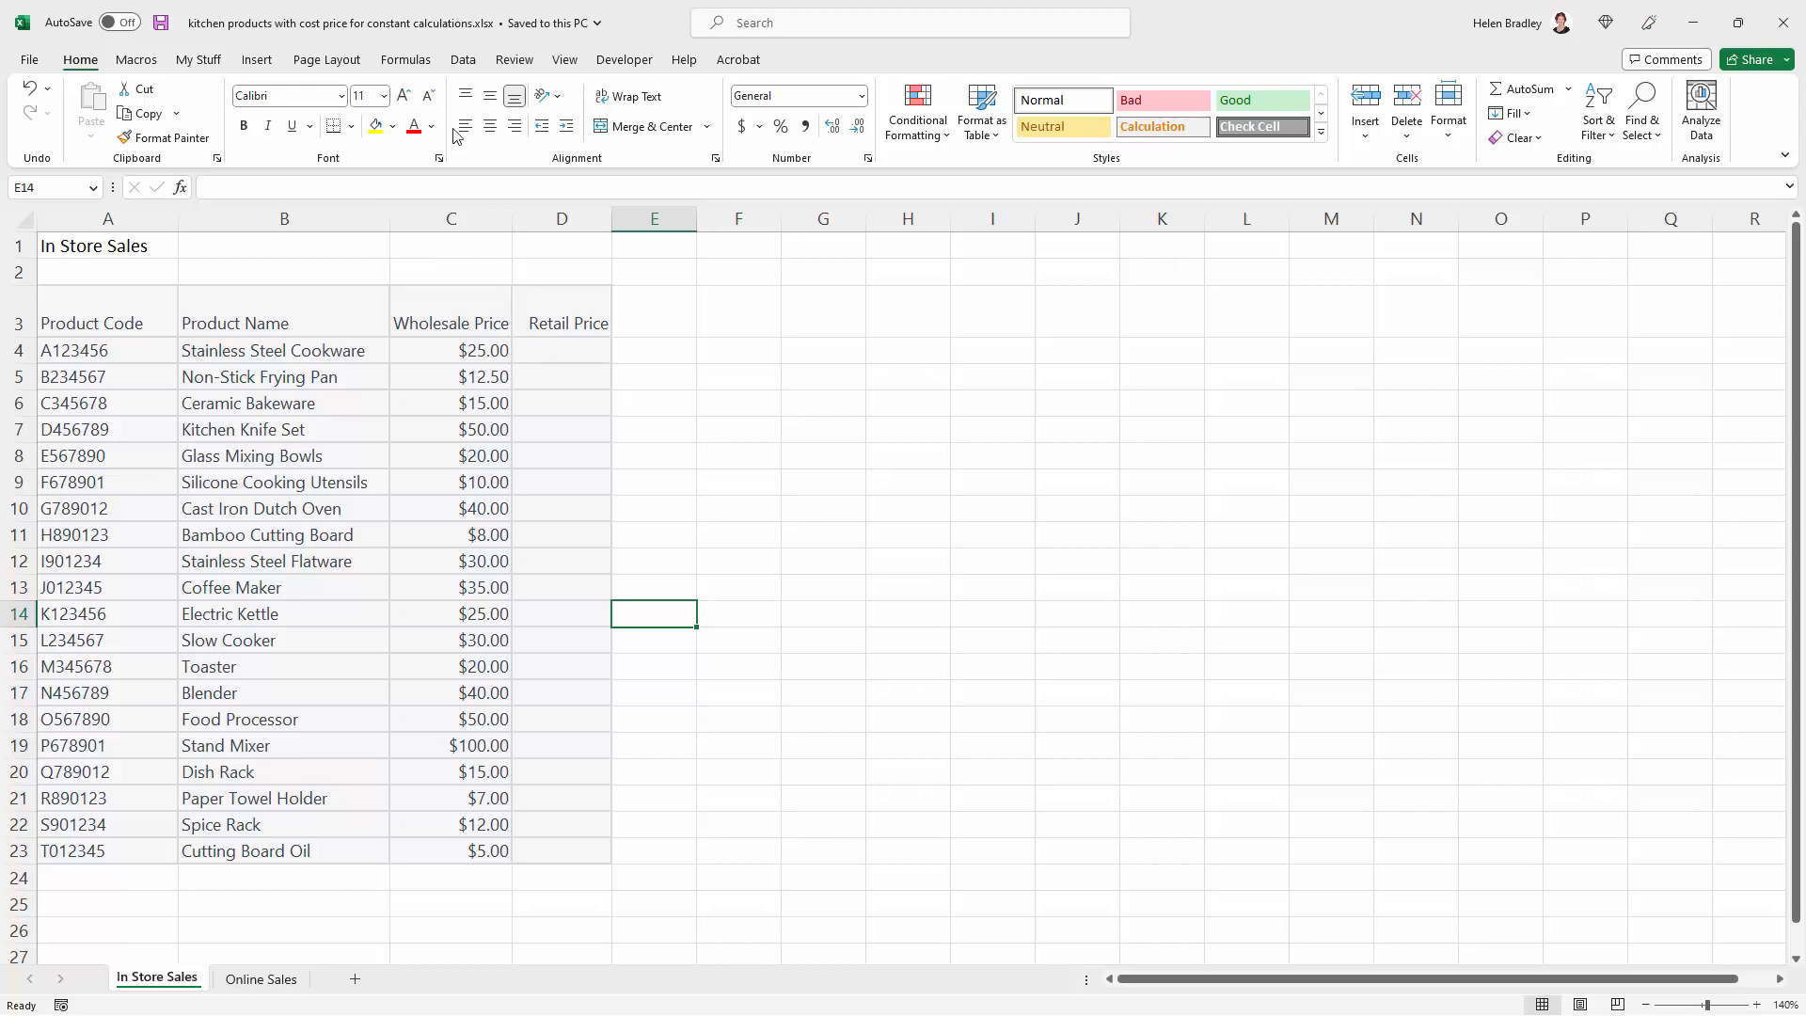
# Define a workbook-scoped name Markup that refers to the constant 150%
pyautogui.click(414, 60)
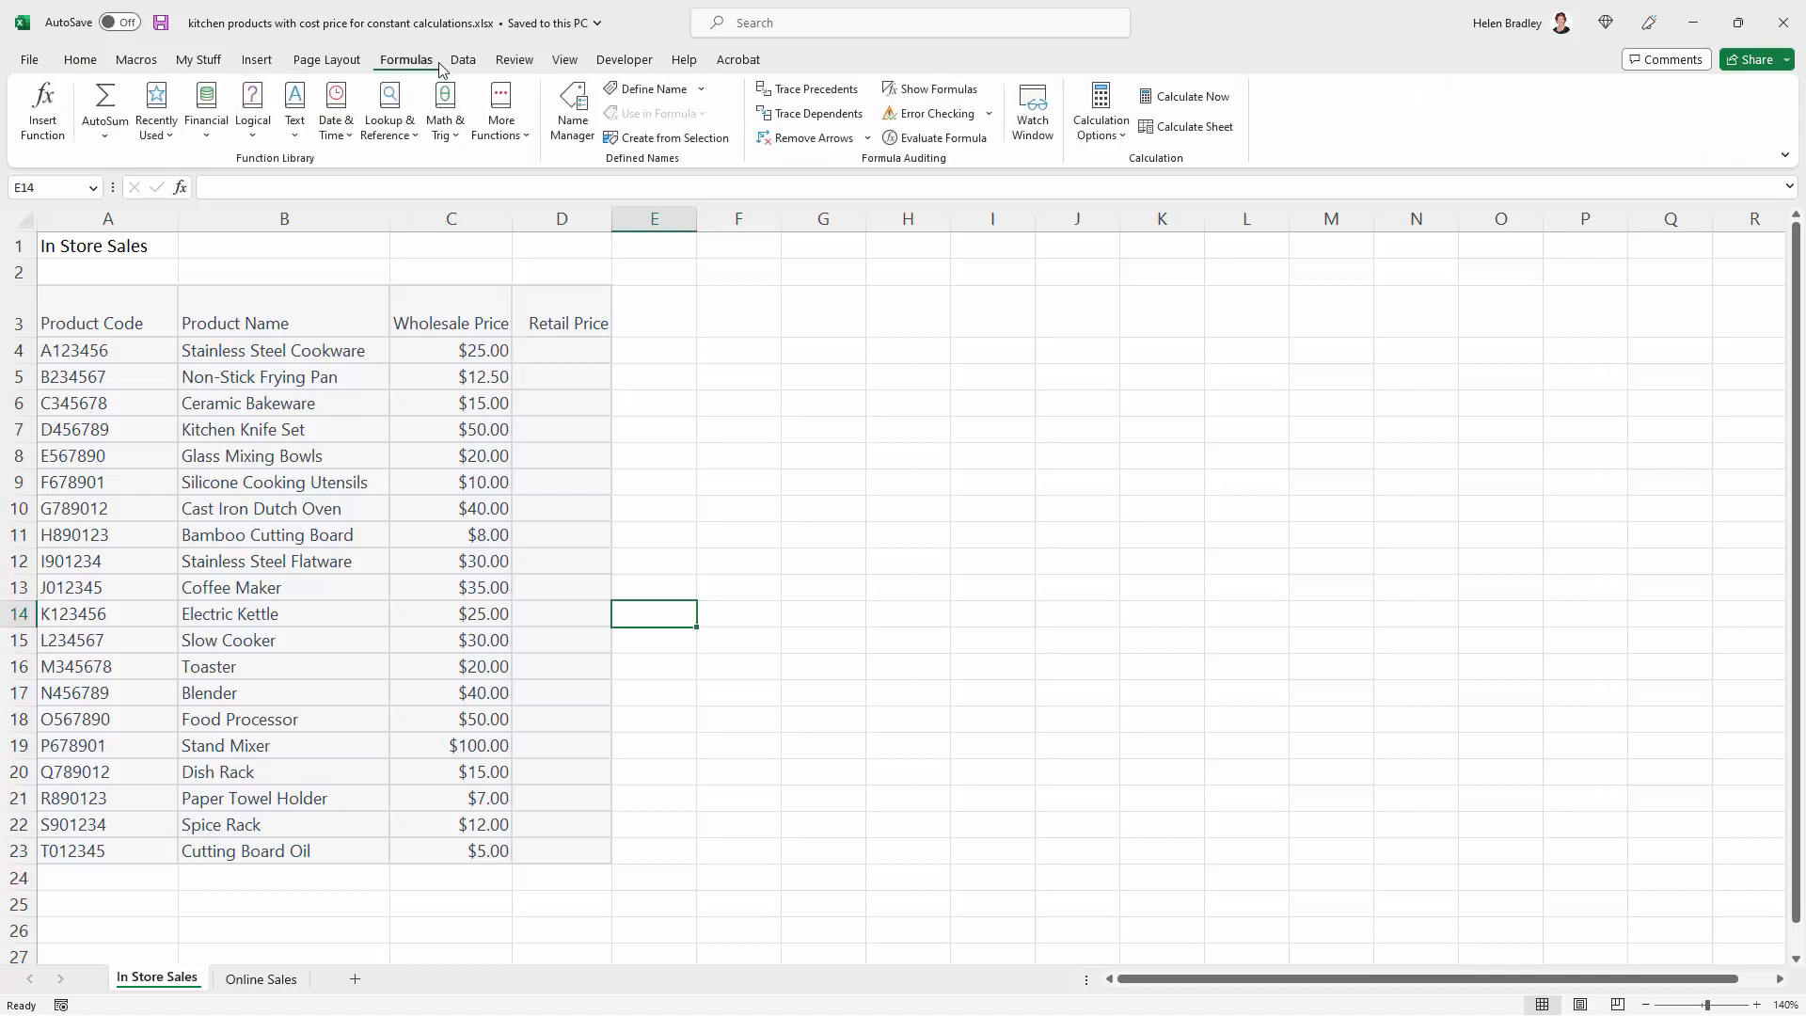
pyautogui.click(655, 89)
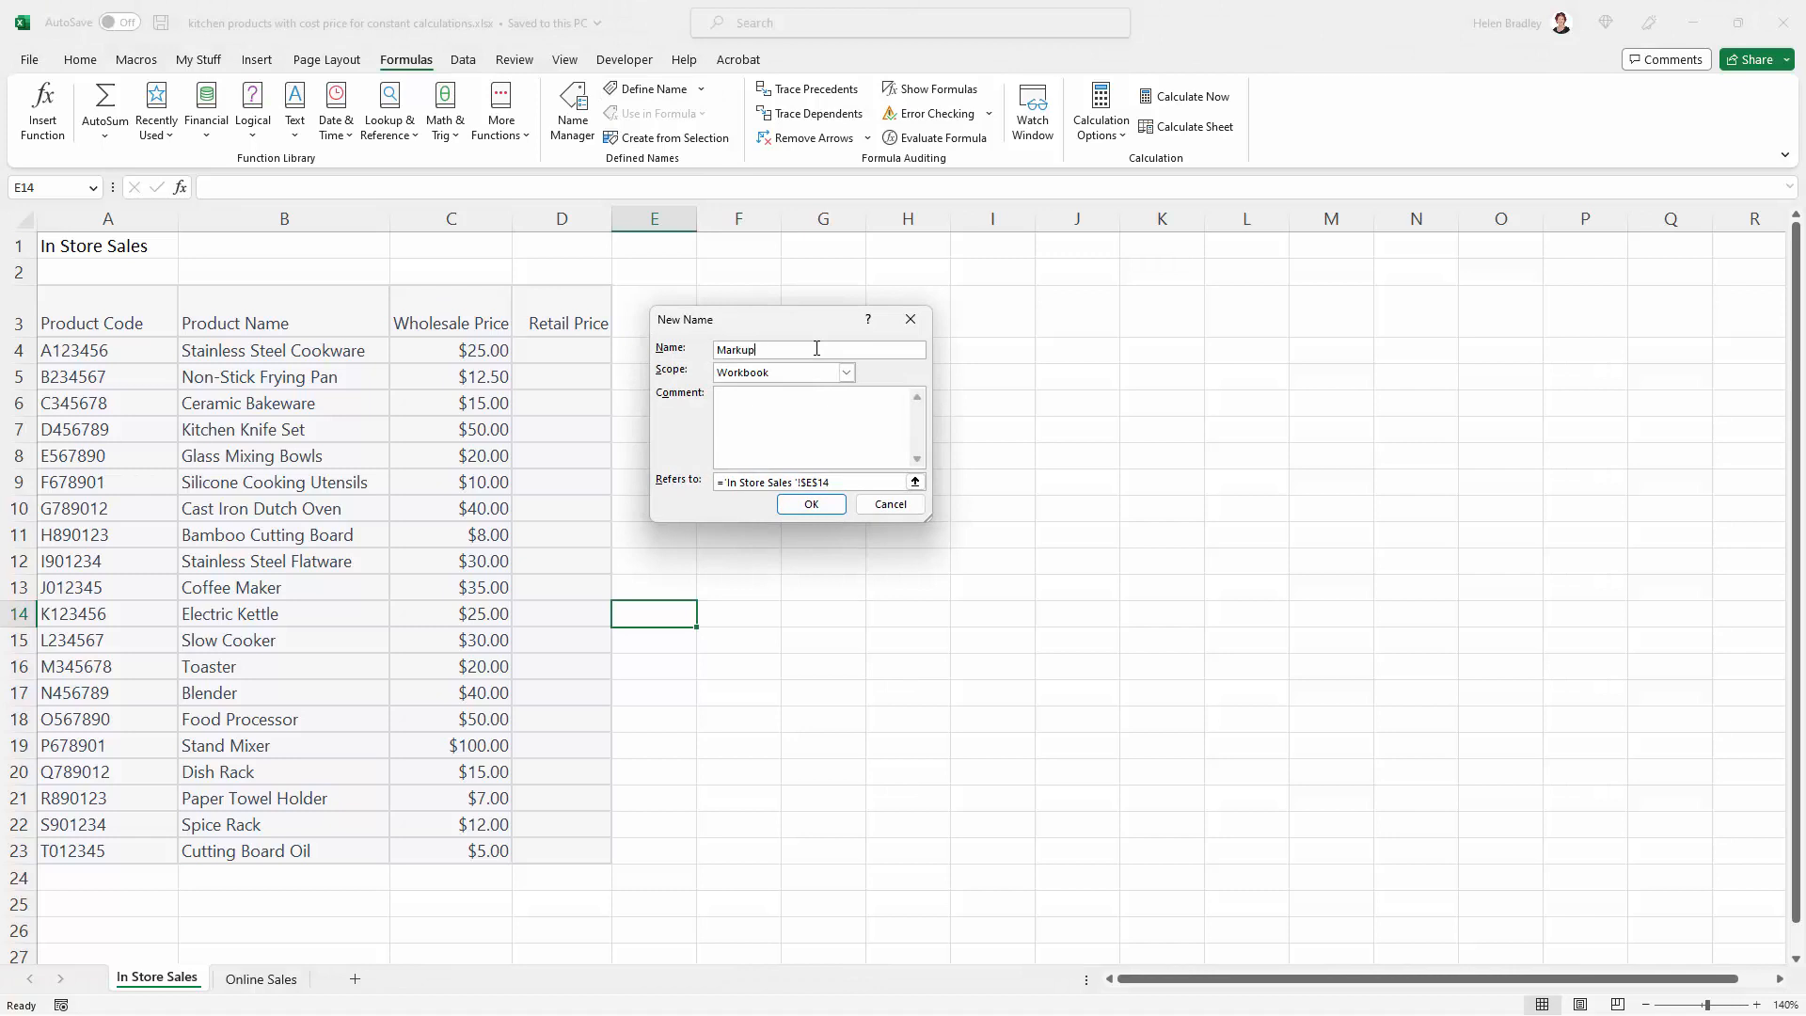
pyautogui.click(745, 484)
pyautogui.moveTo(848, 481); pyautogui.dragTo(705, 484)
pyautogui.write('150')
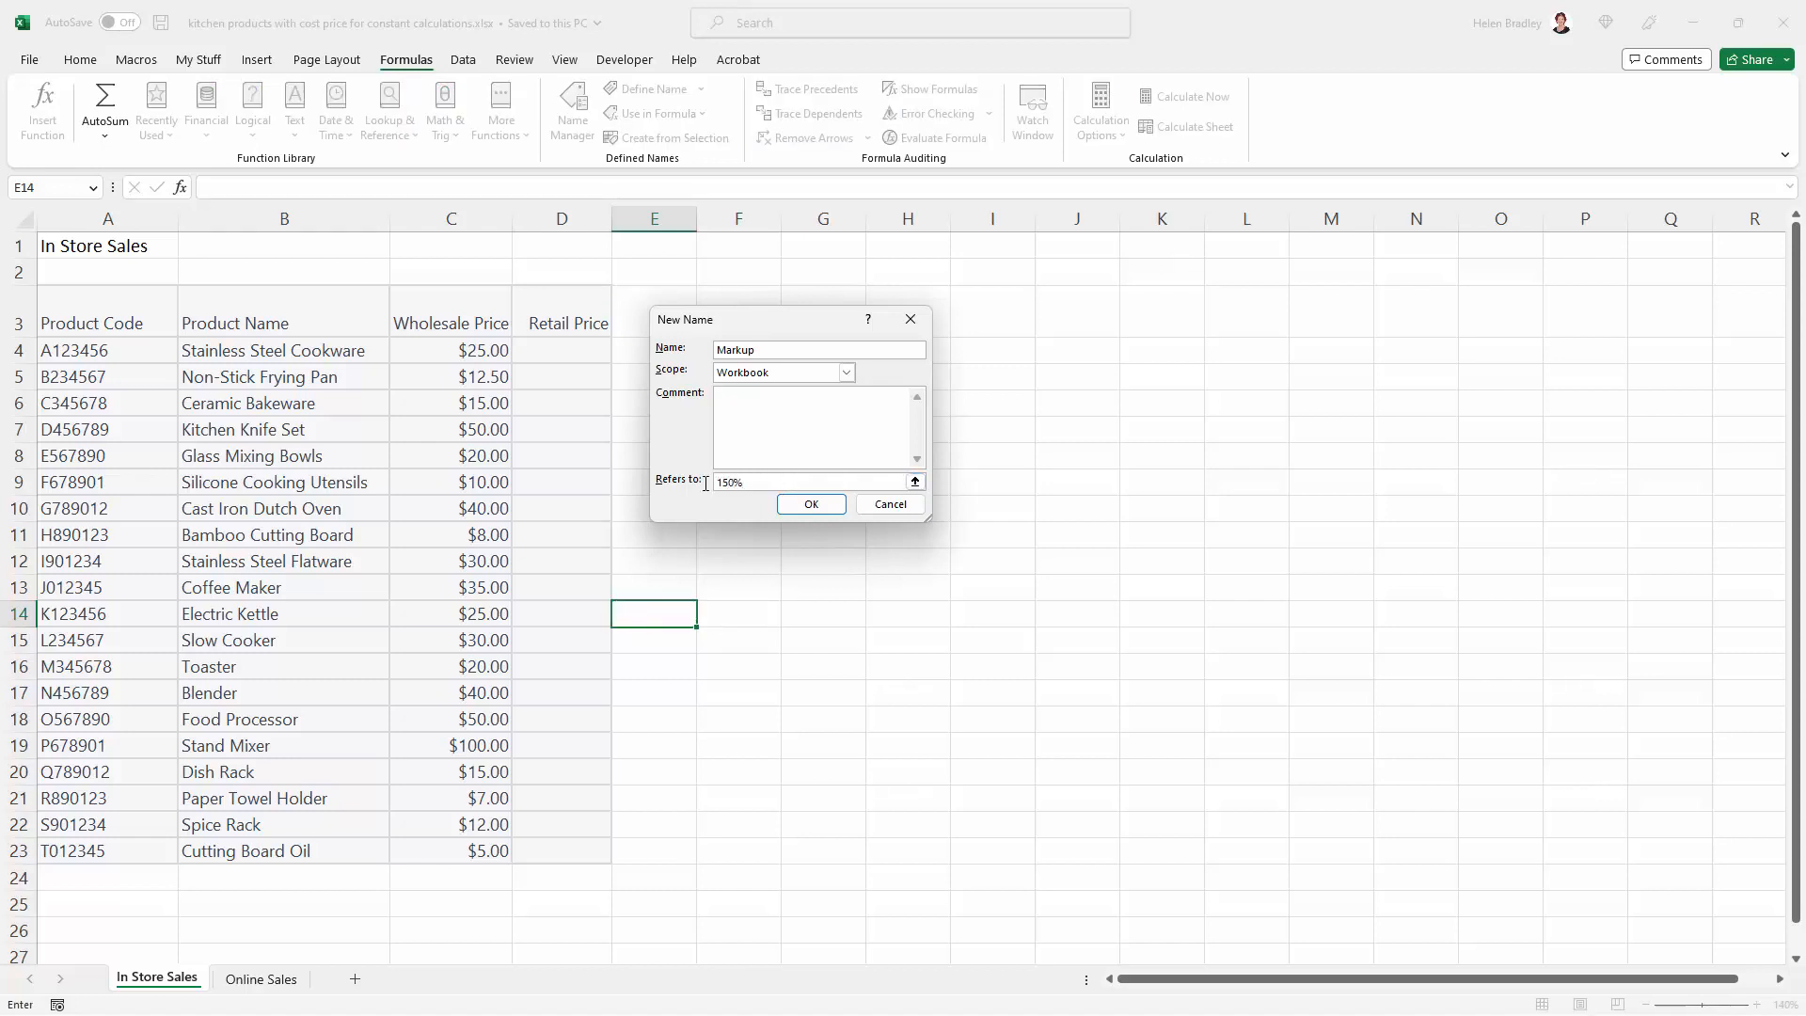
pyautogui.click(811, 504)
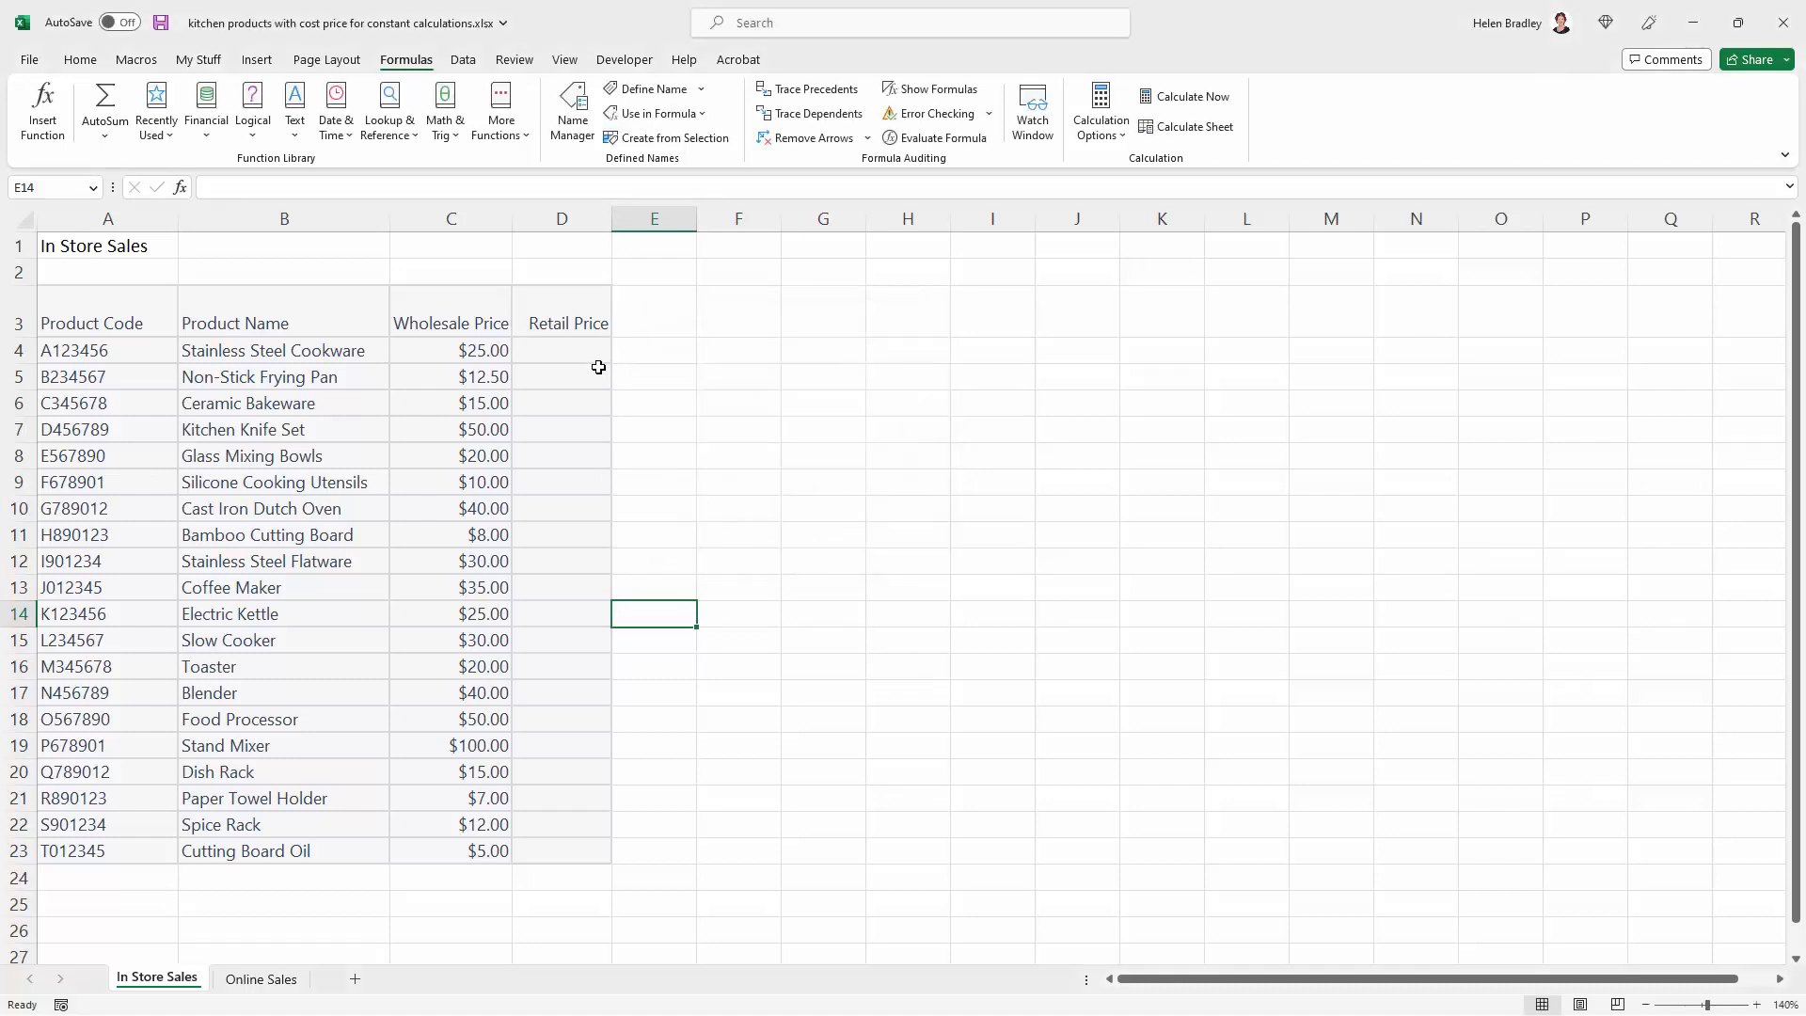
# Enter =C4*(1+Markup) in D4 of the In Store Sales sheet and fill the formula down the Retail Price column to D23
pyautogui.click(564, 348)
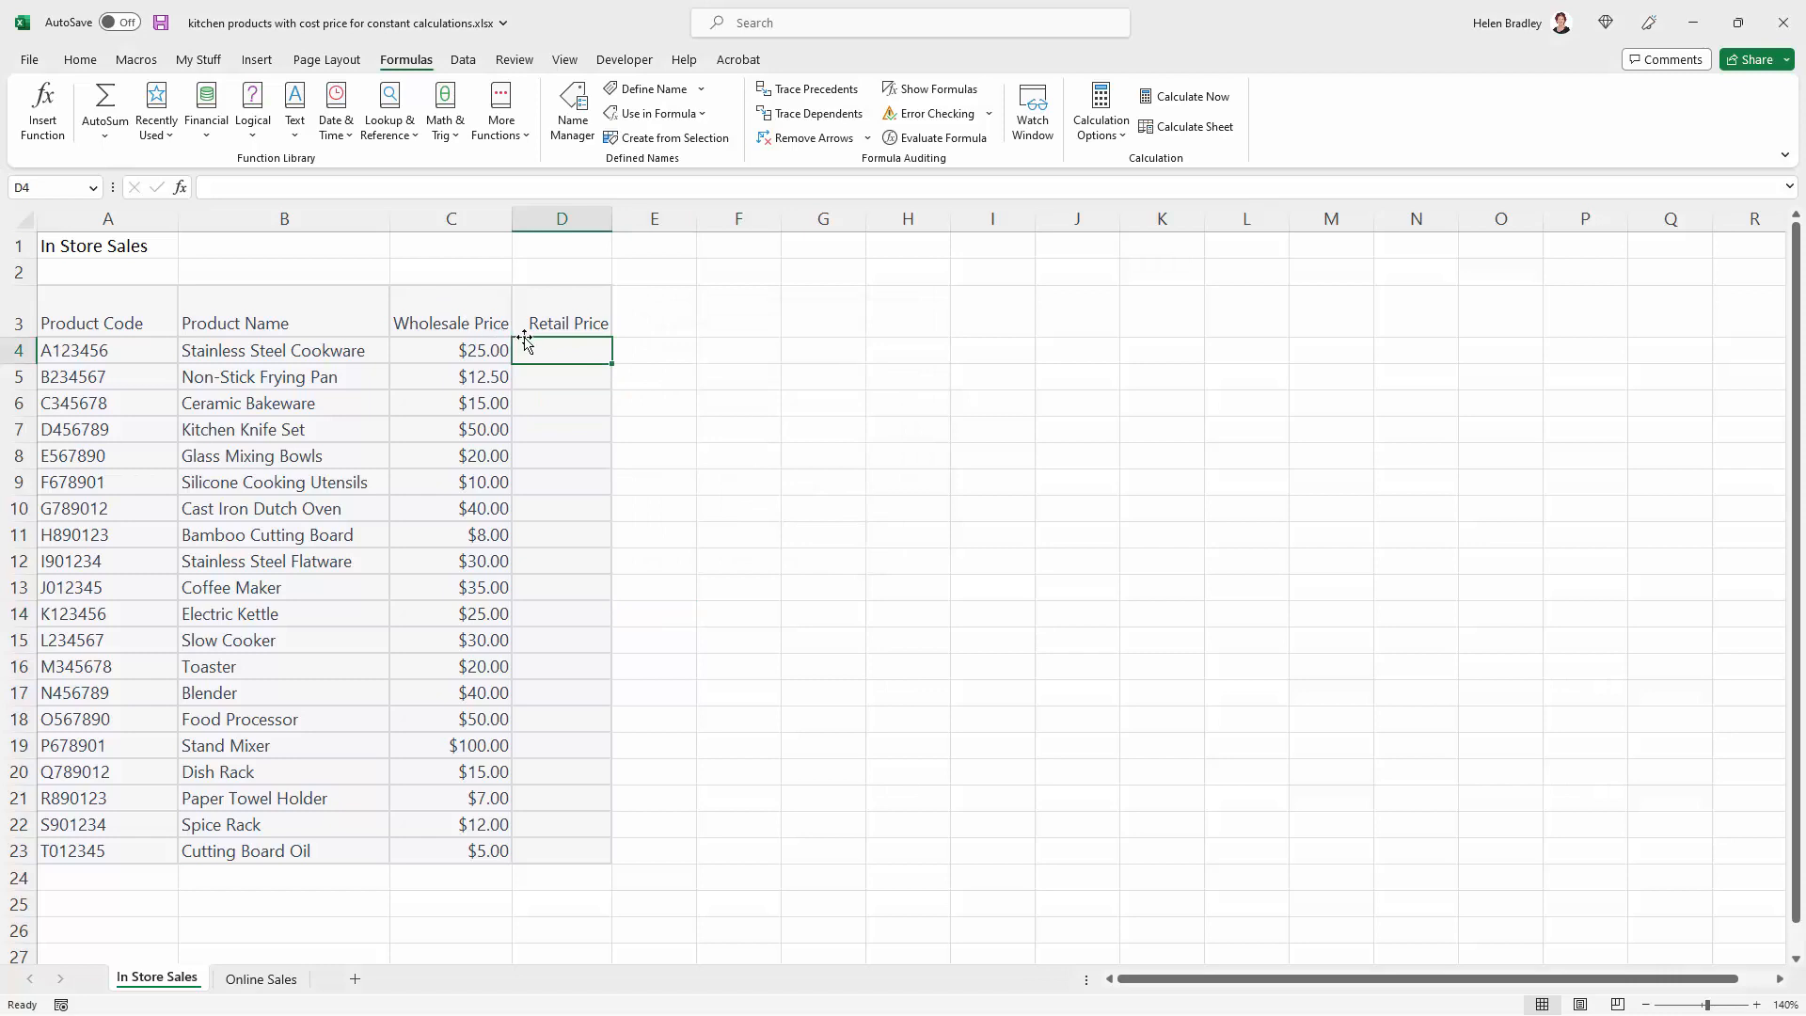
pyautogui.click(353, 189)
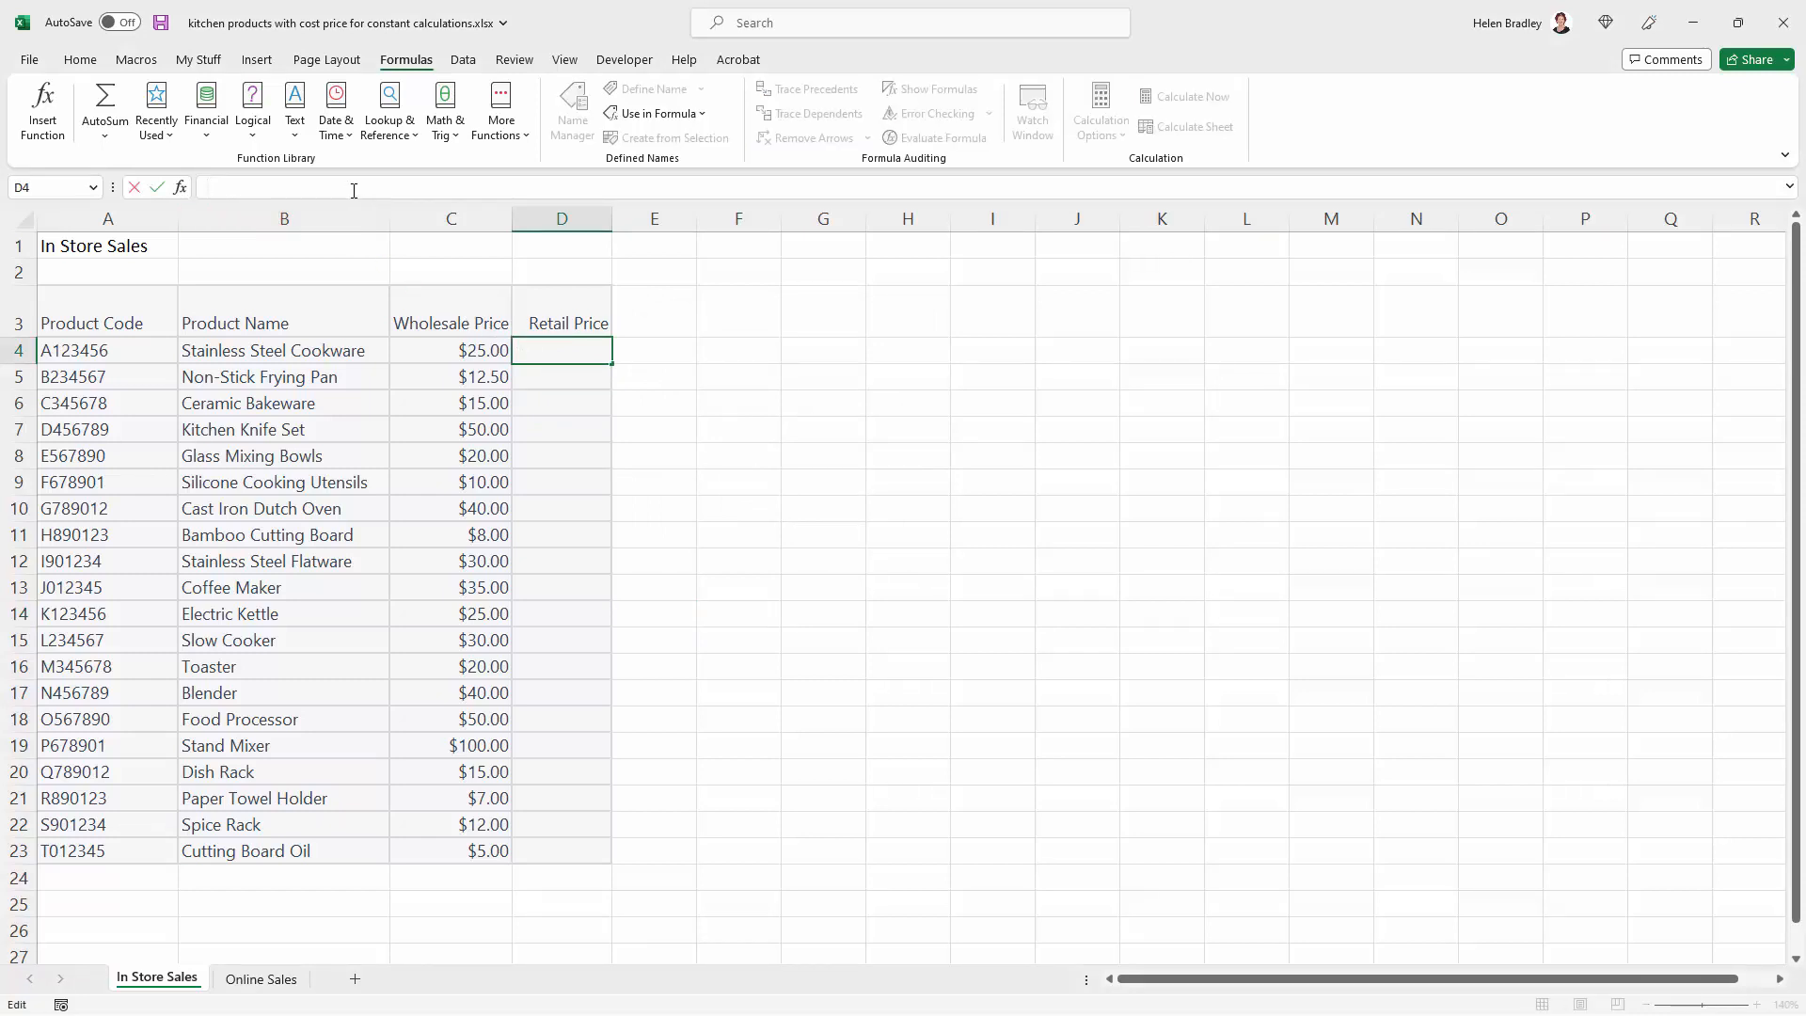
pyautogui.write('=')
pyautogui.click(434, 344)
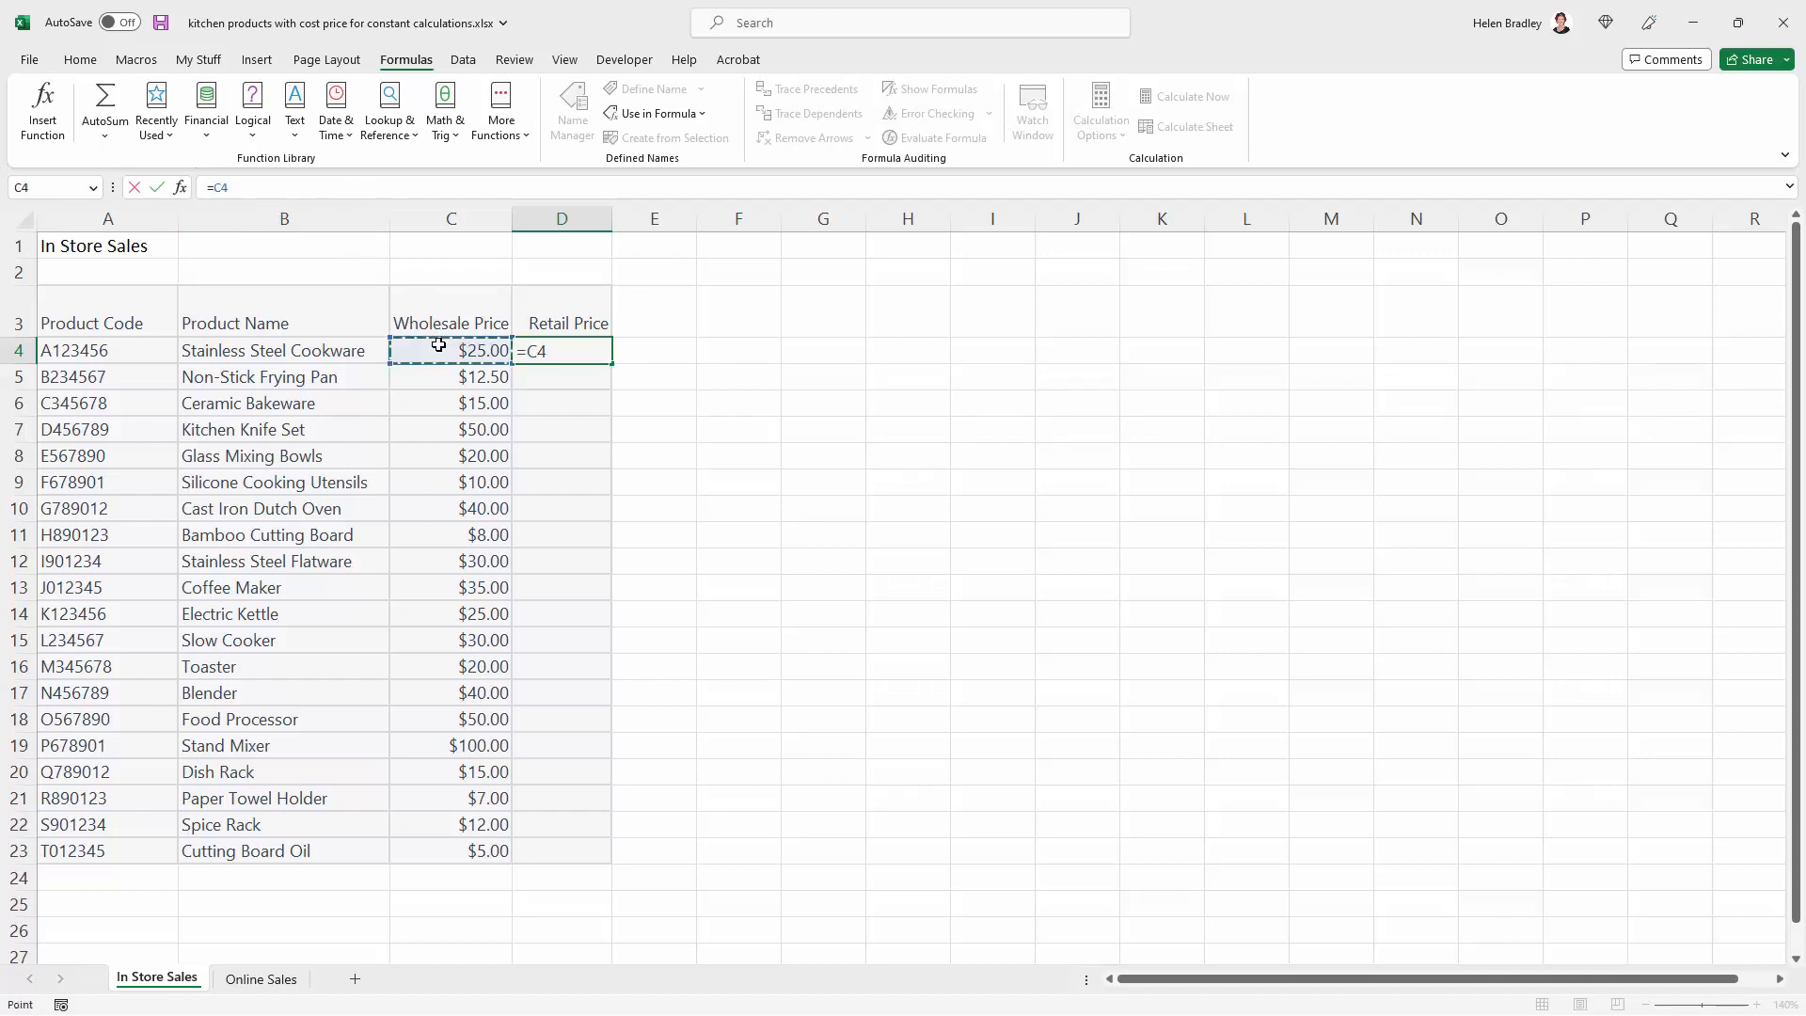
pyautogui.write('*')
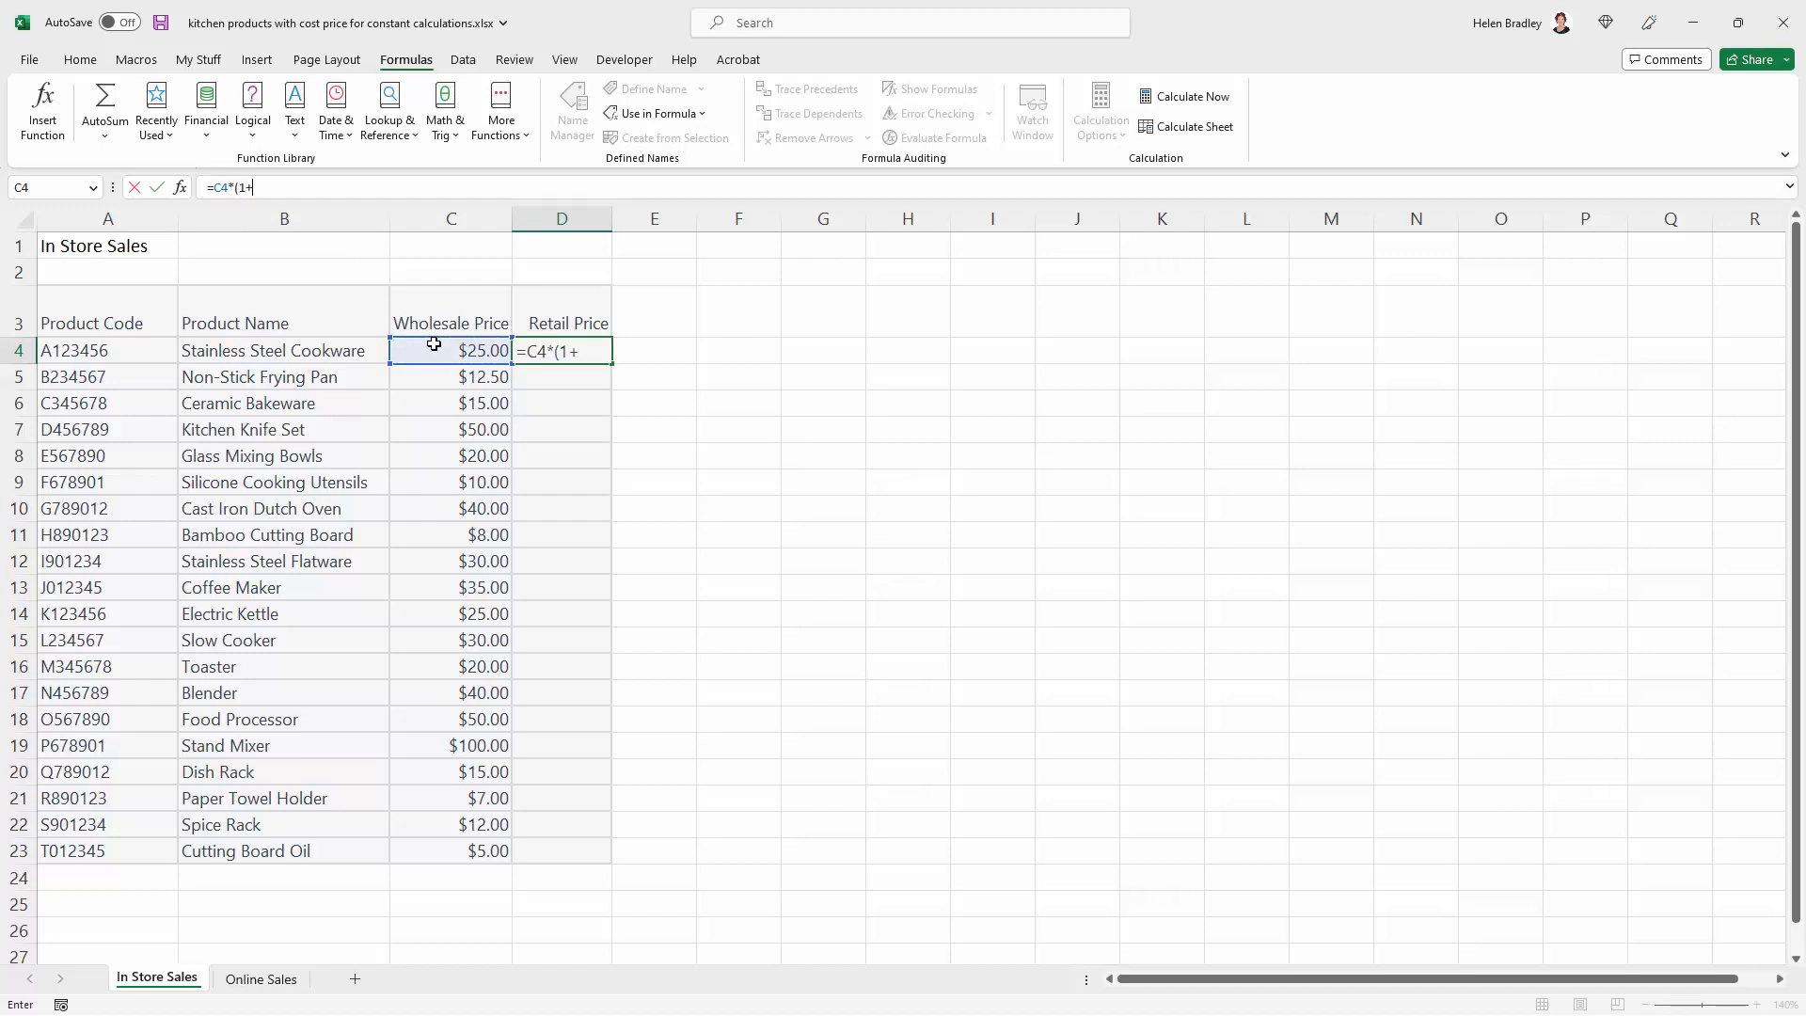
pyautogui.write('(1+Mark')
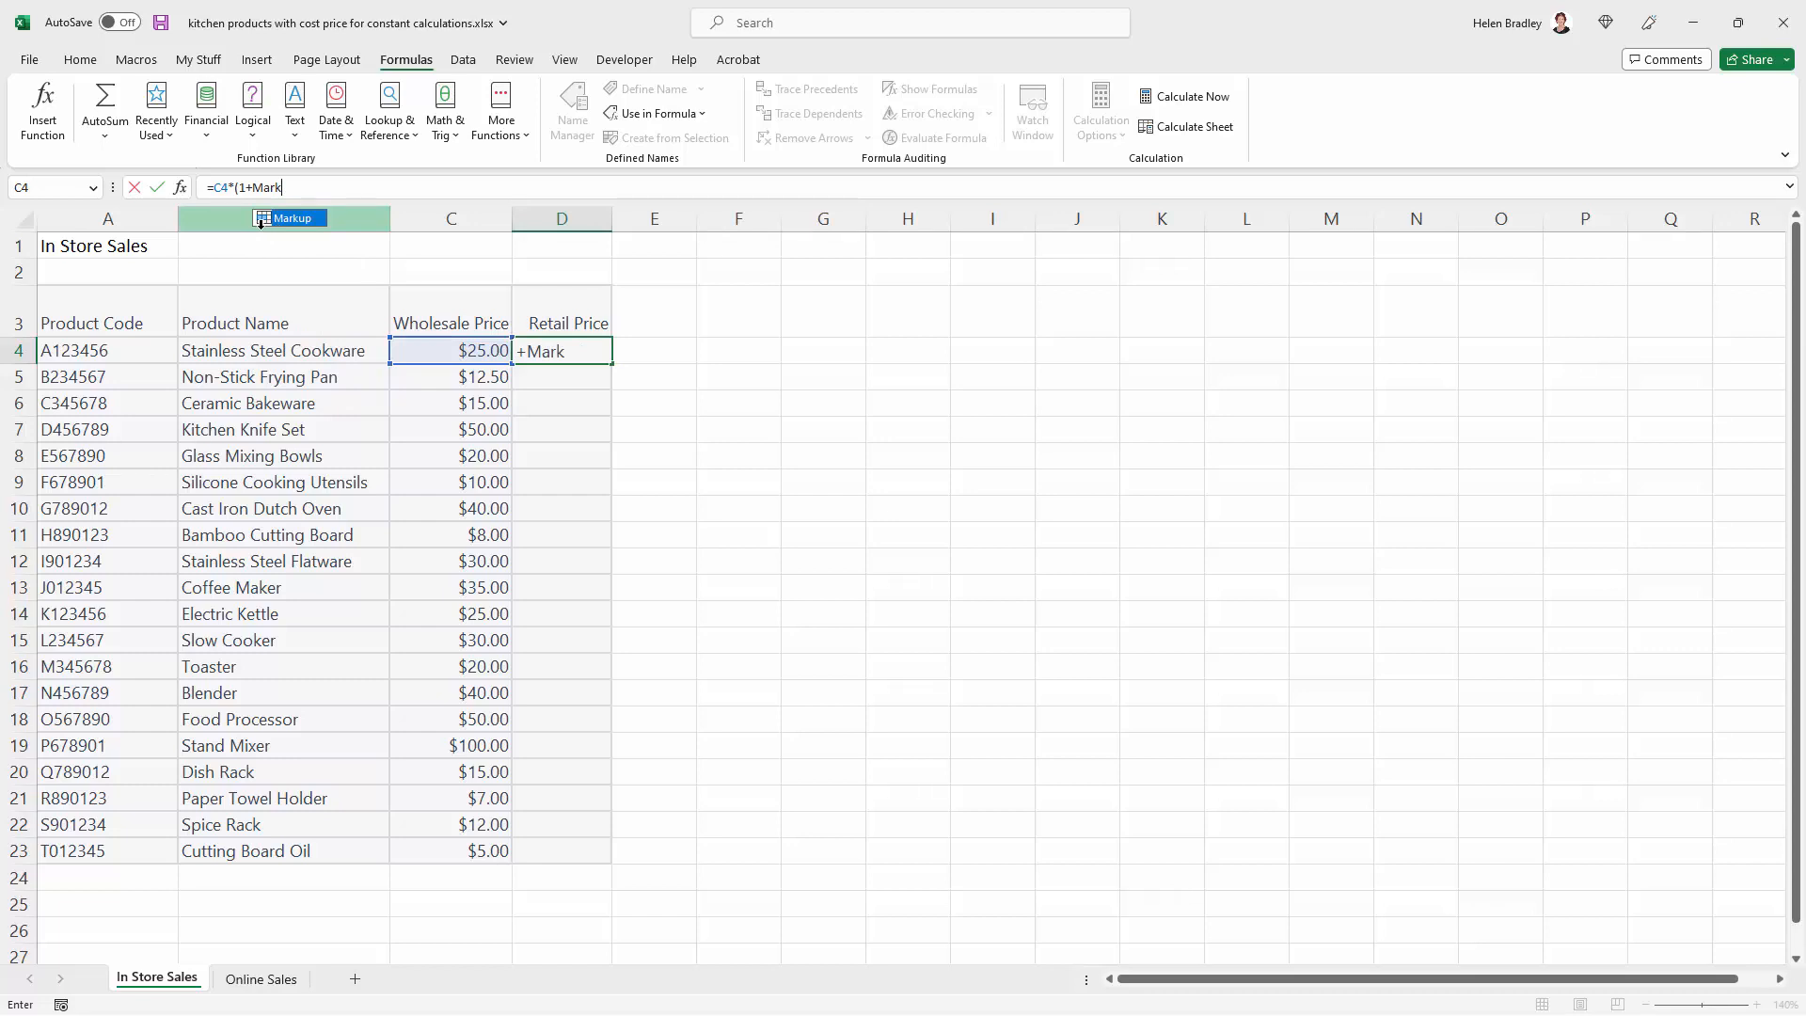
pyautogui.doubleClick(275, 219)
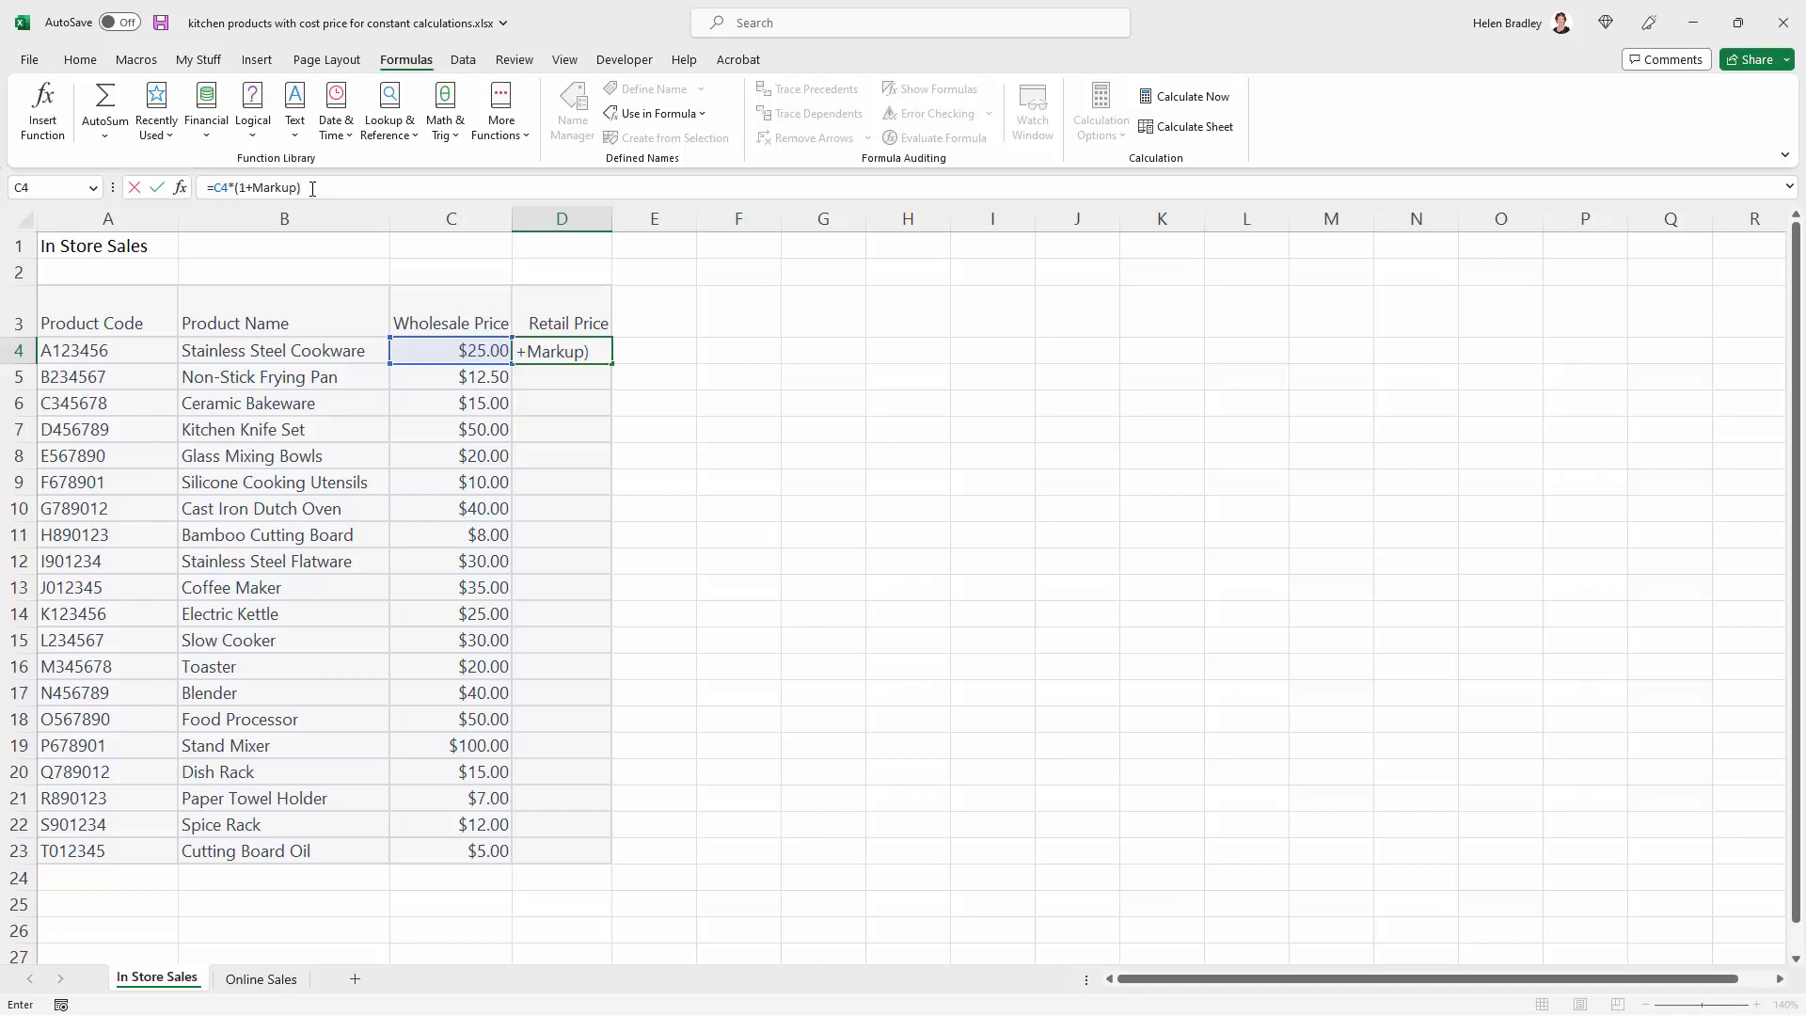
pyautogui.press('Return')
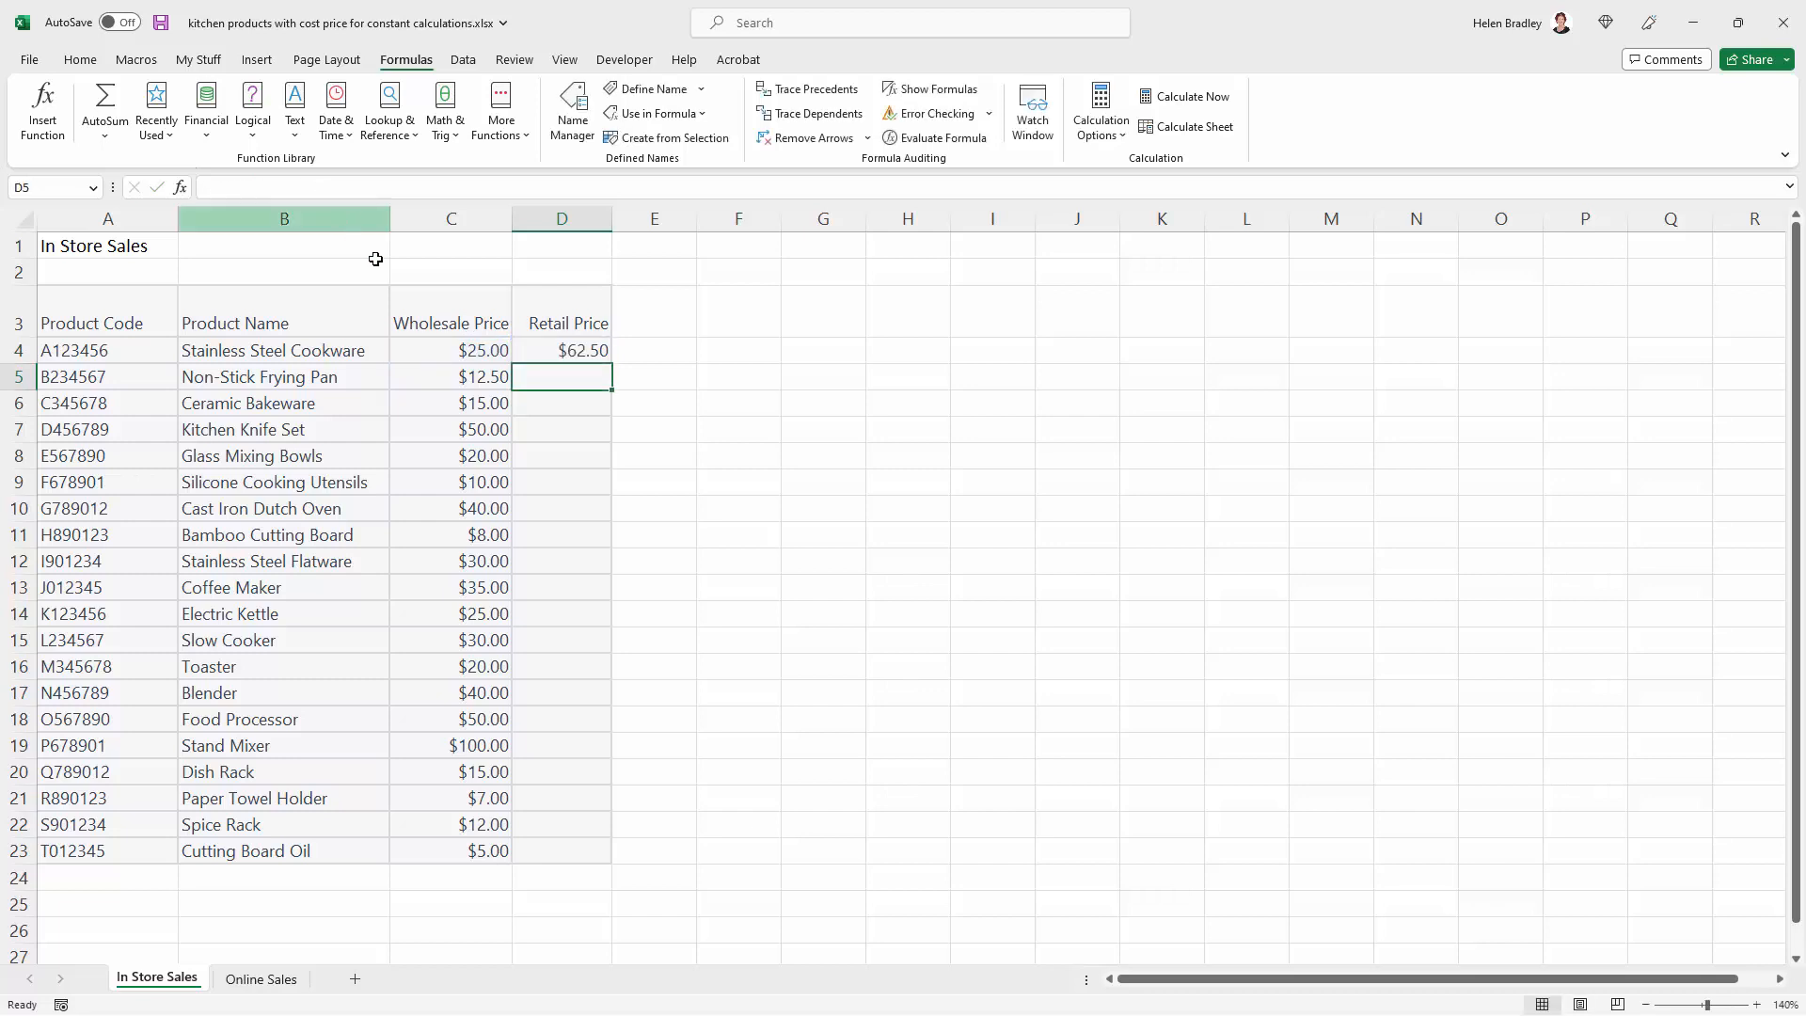
pyautogui.click(579, 353)
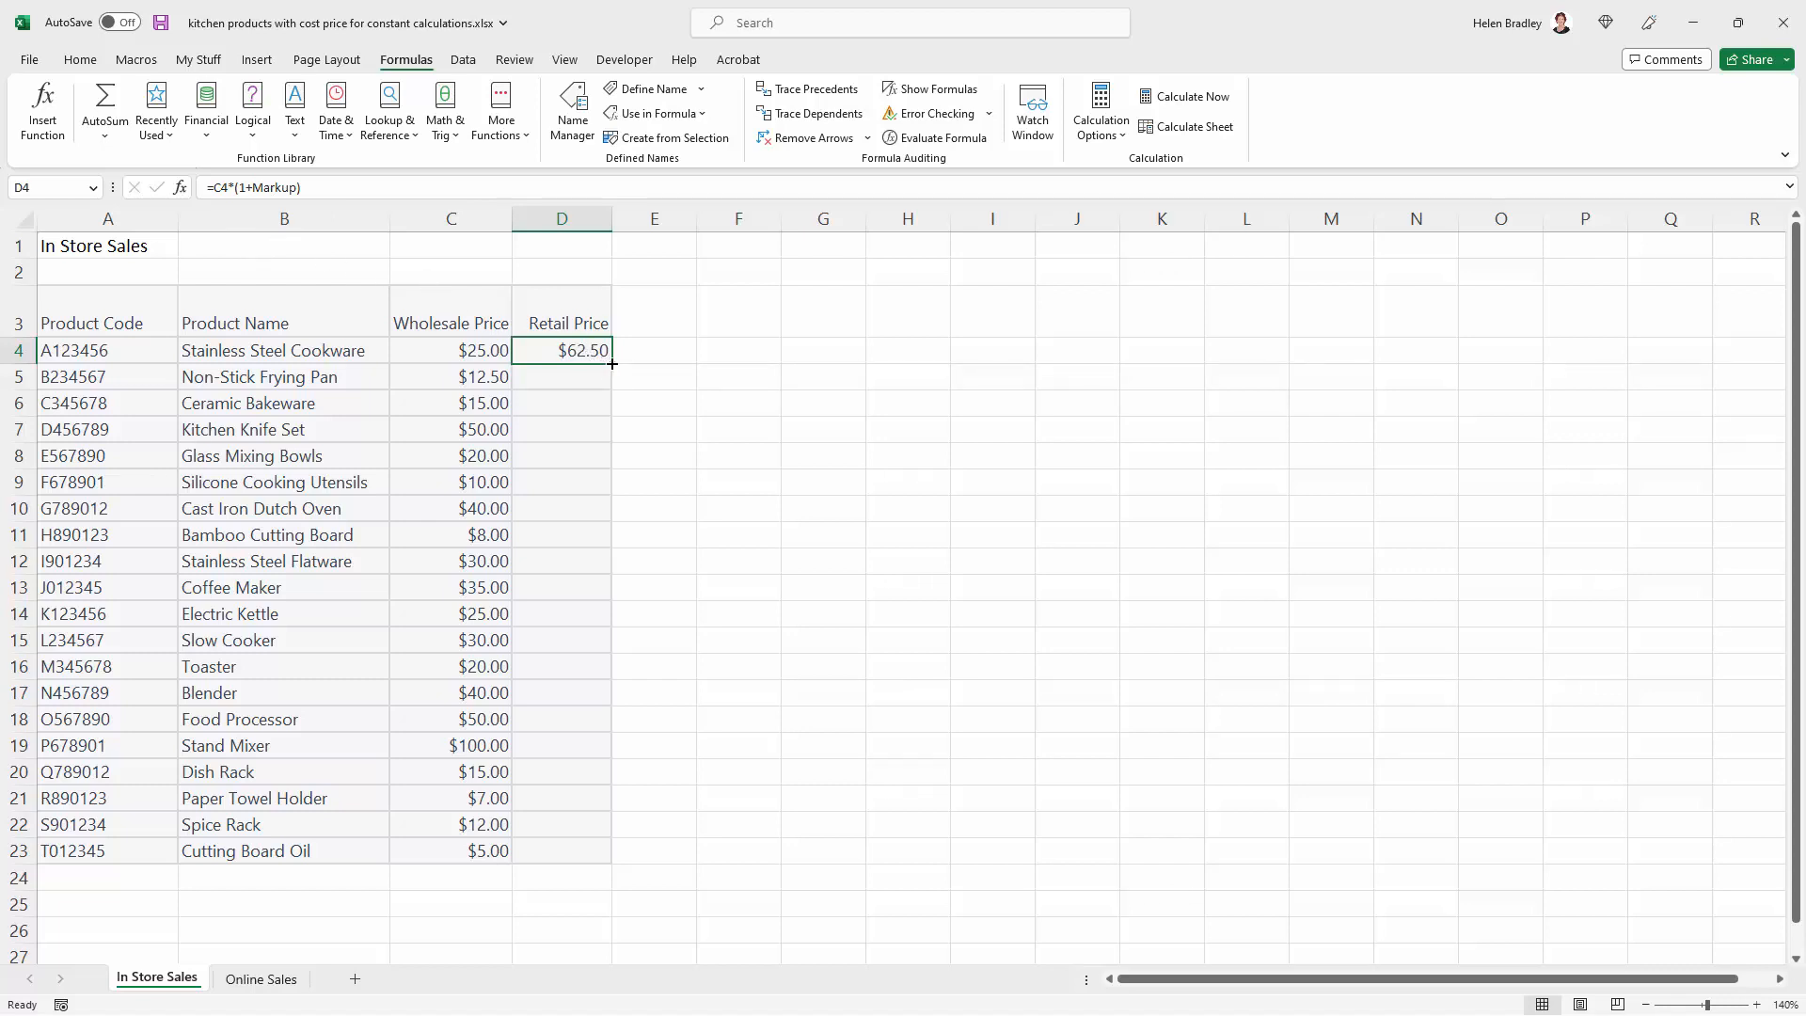
pyautogui.moveTo(613, 364); pyautogui.dragTo(628, 865)
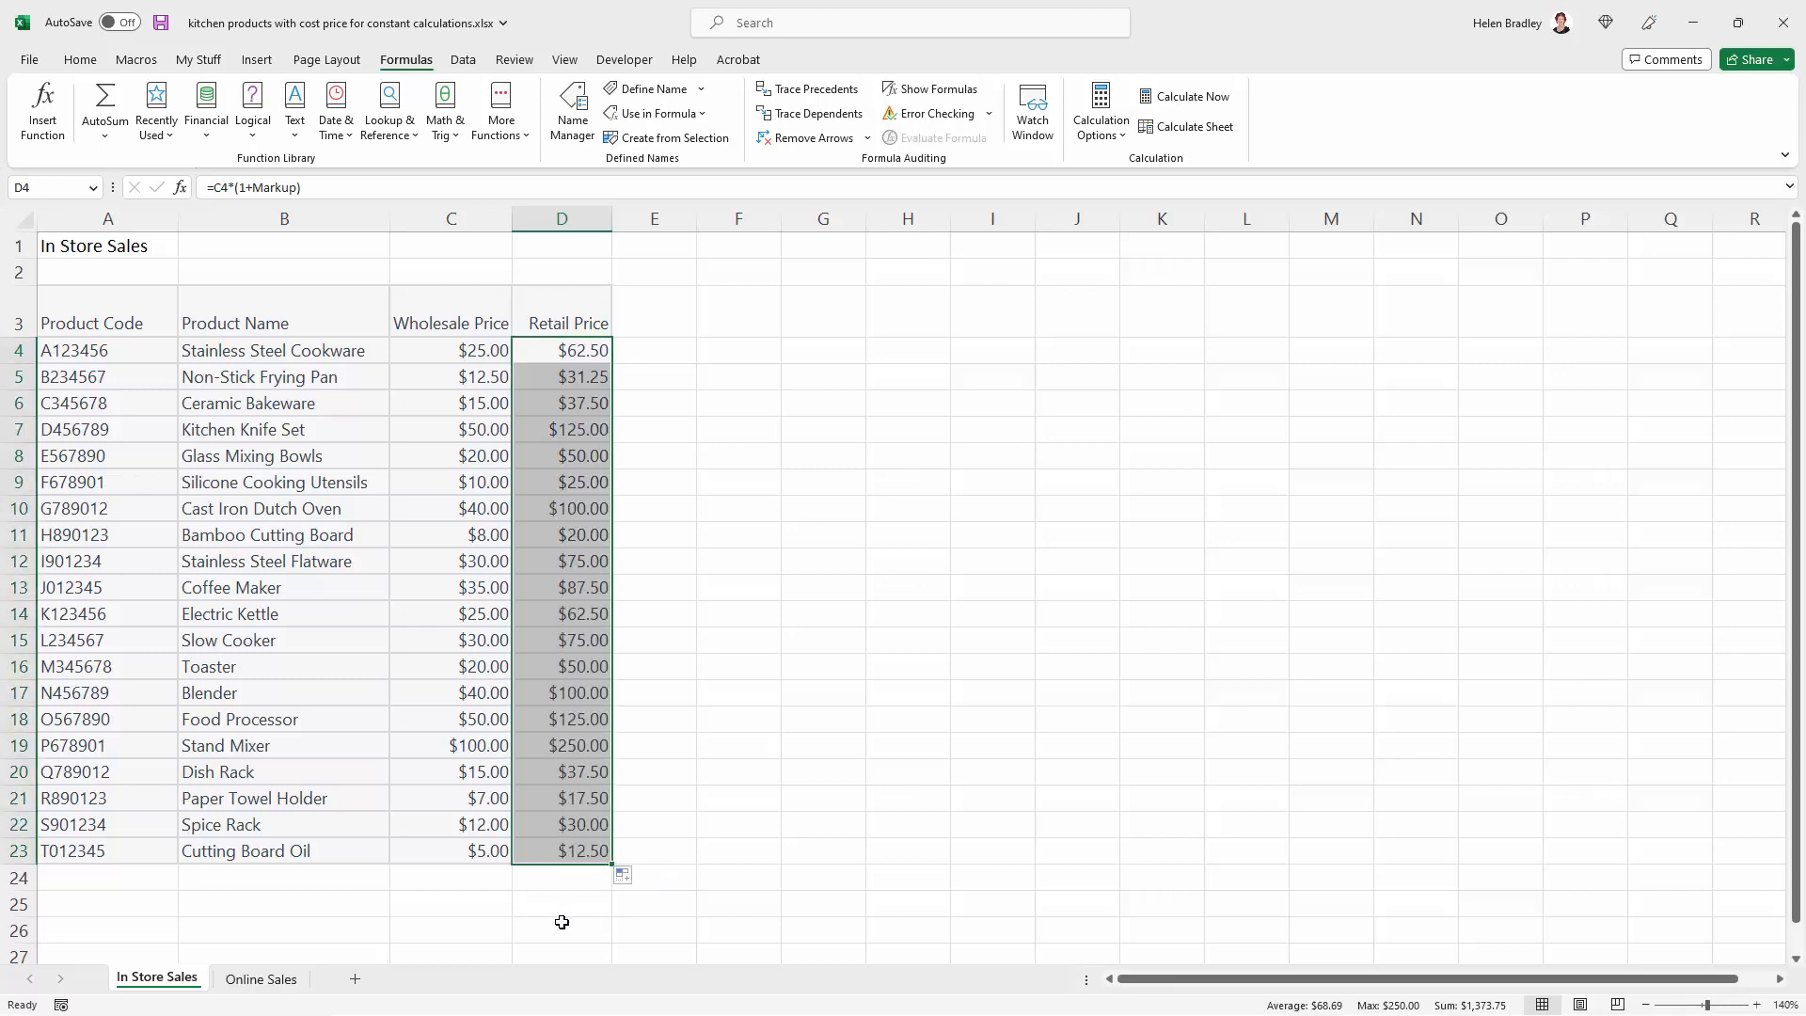
# Check the last Retail Price formula in D23 and review the Markup definition in the Name Manager
pyautogui.hotkey('ctrl', 'Down')
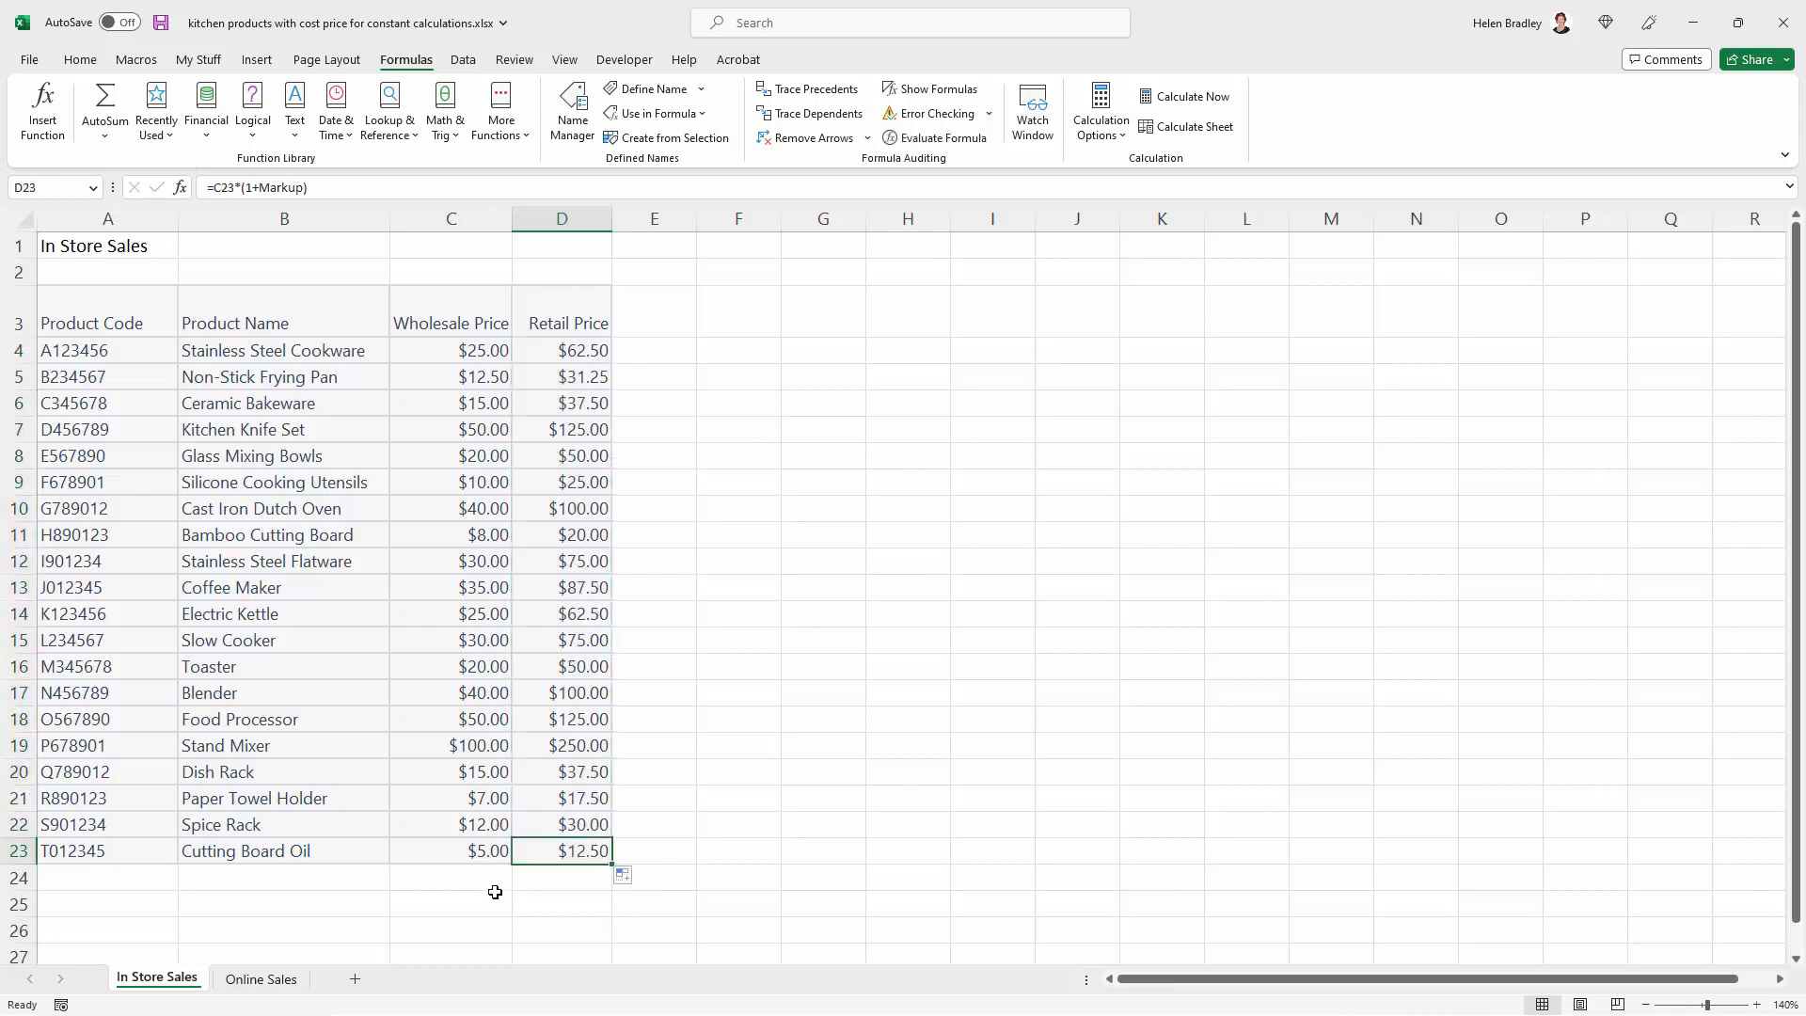
pyautogui.click(575, 108)
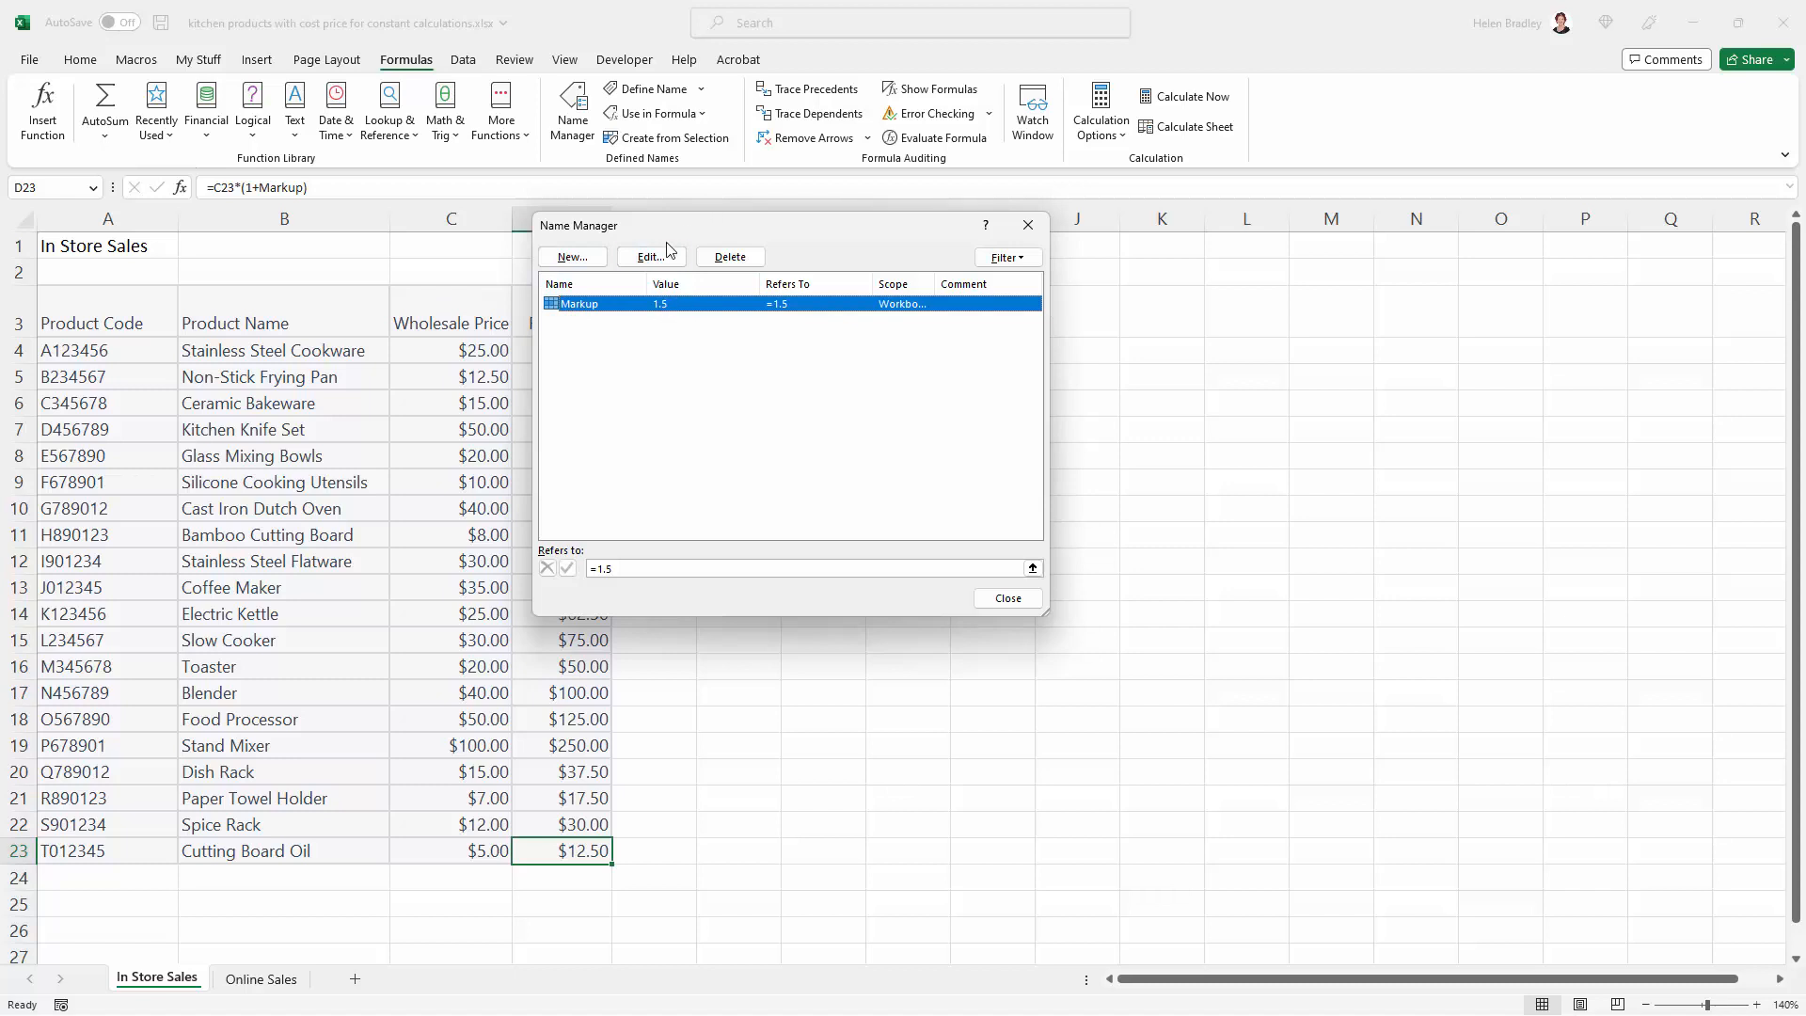
pyautogui.click(1028, 224)
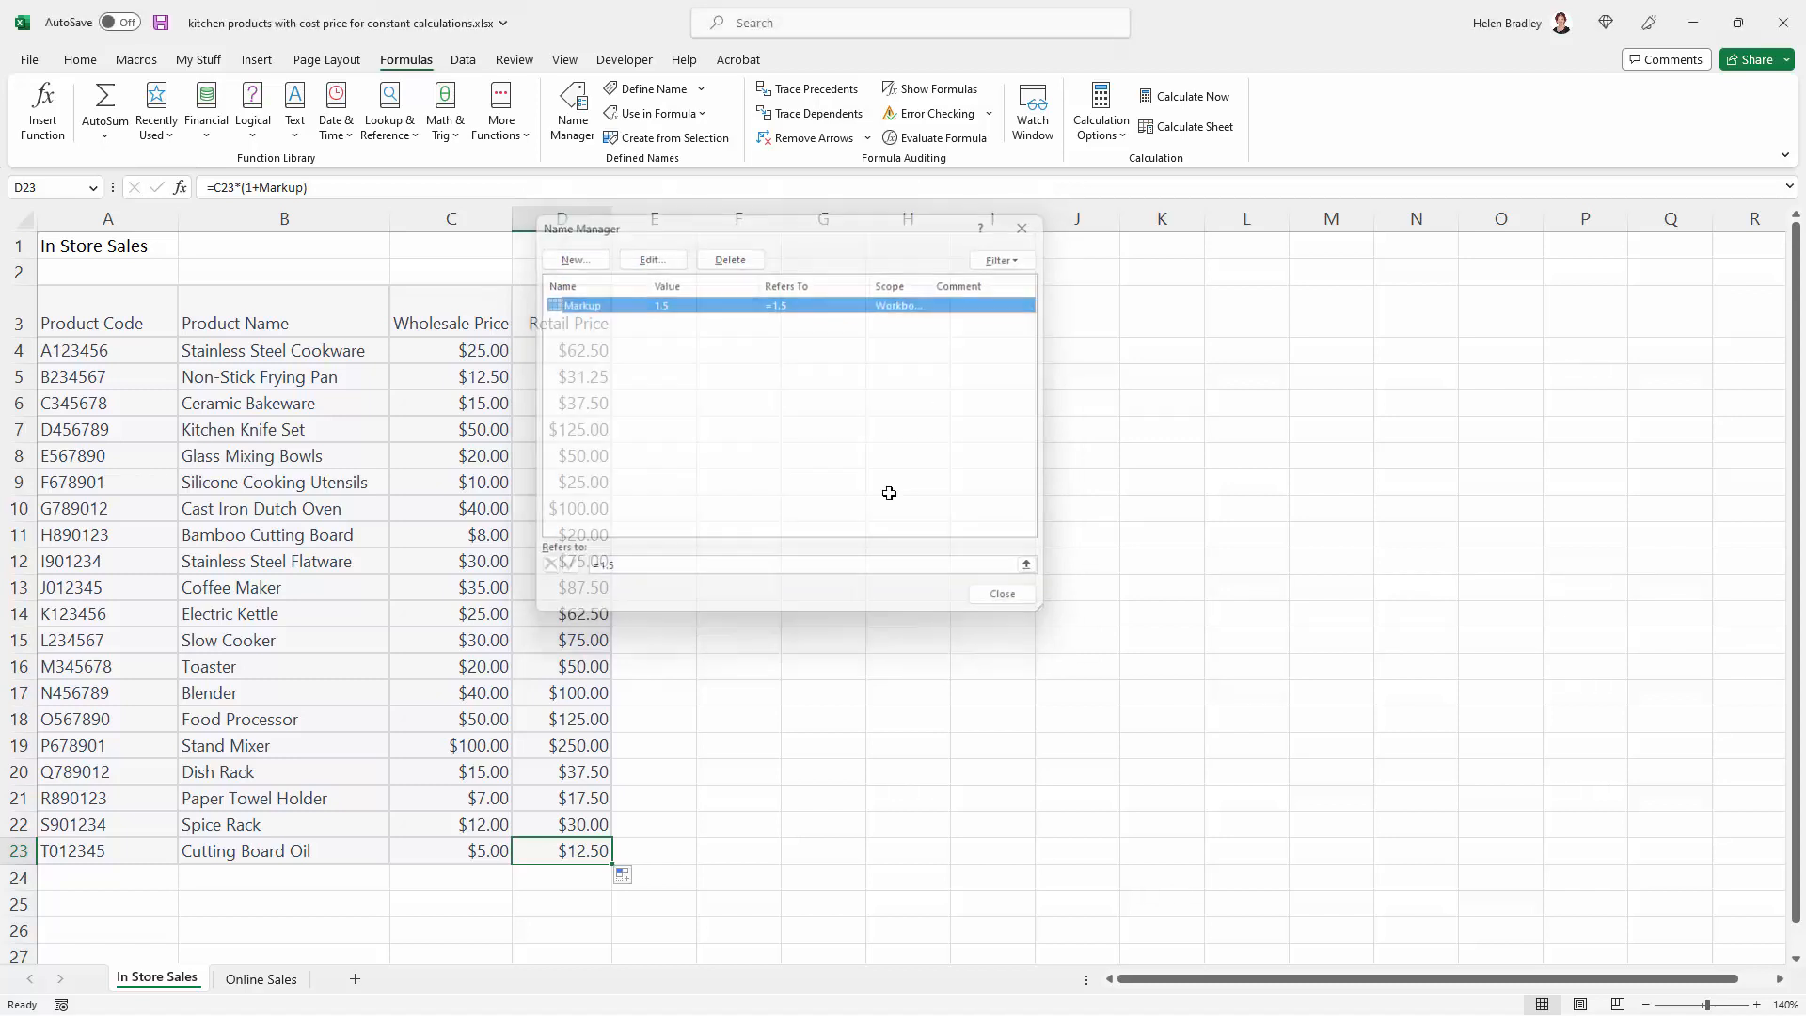
# On the Online Sales sheet, define a name Markup scoped to Online Sales that refers to the constant 120%
pyautogui.click(252, 979)
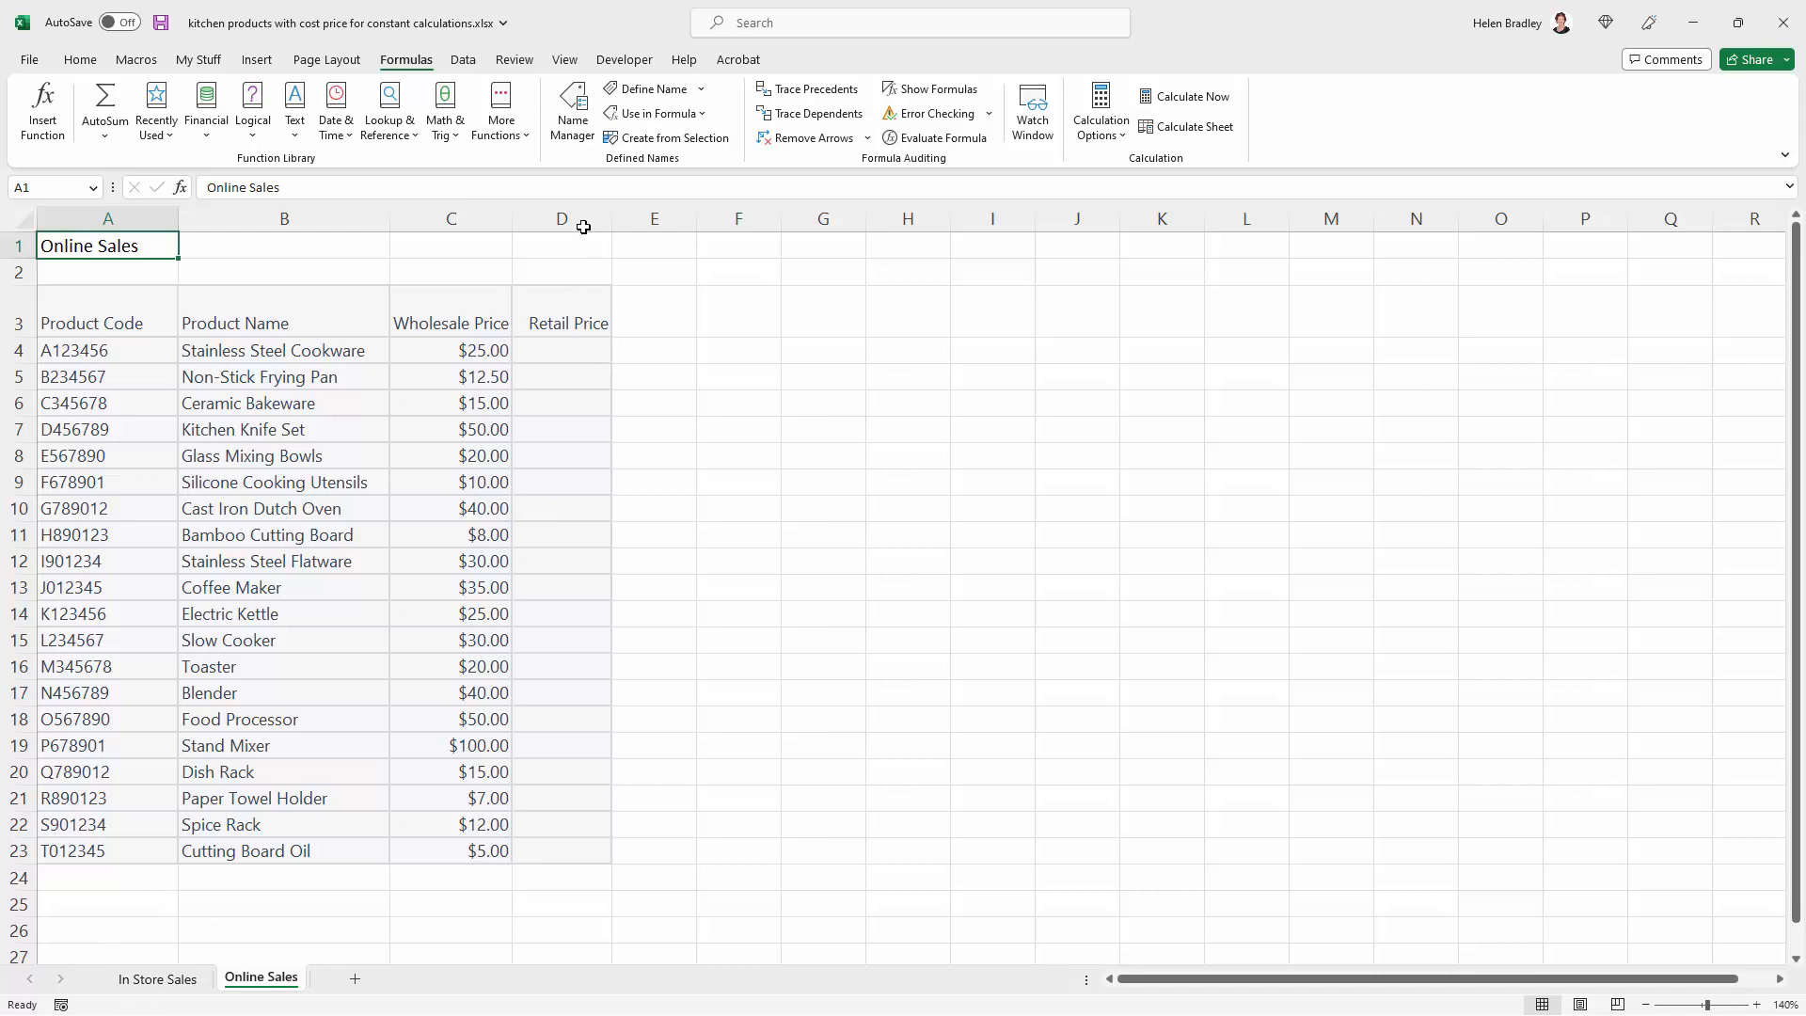
pyautogui.click(663, 89)
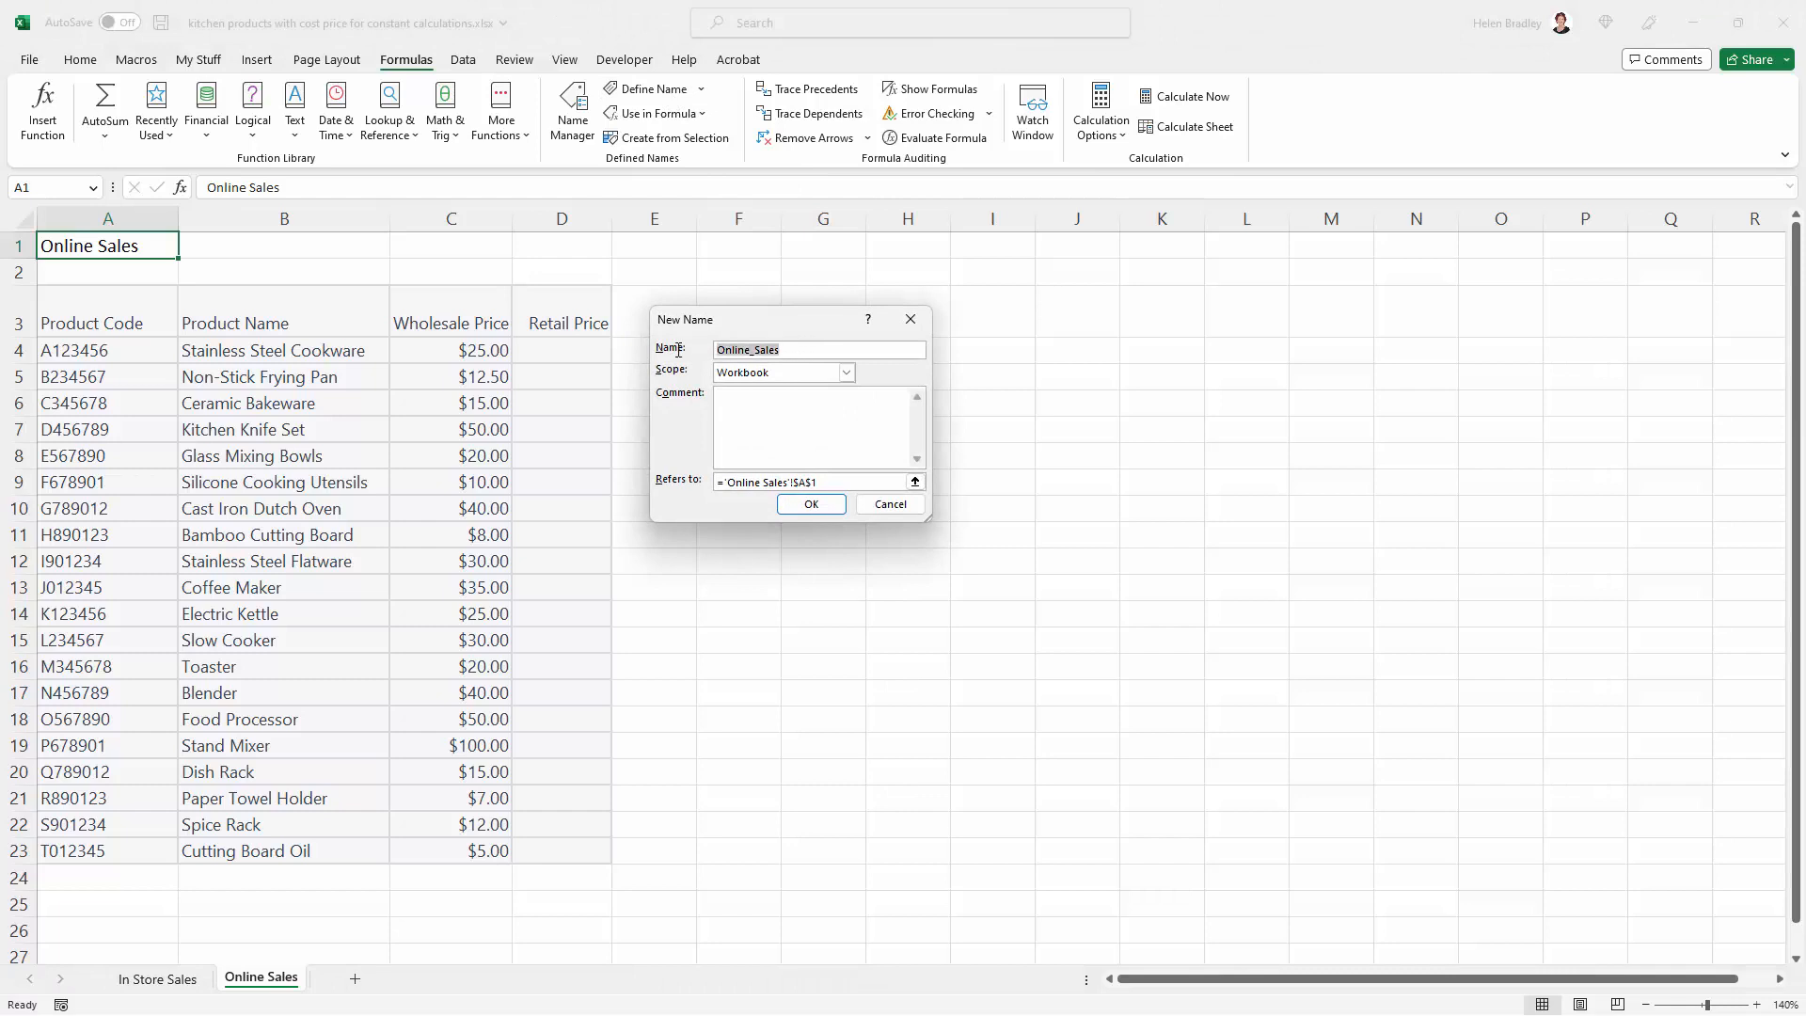
pyautogui.write('Markup')
pyautogui.press('Tab')
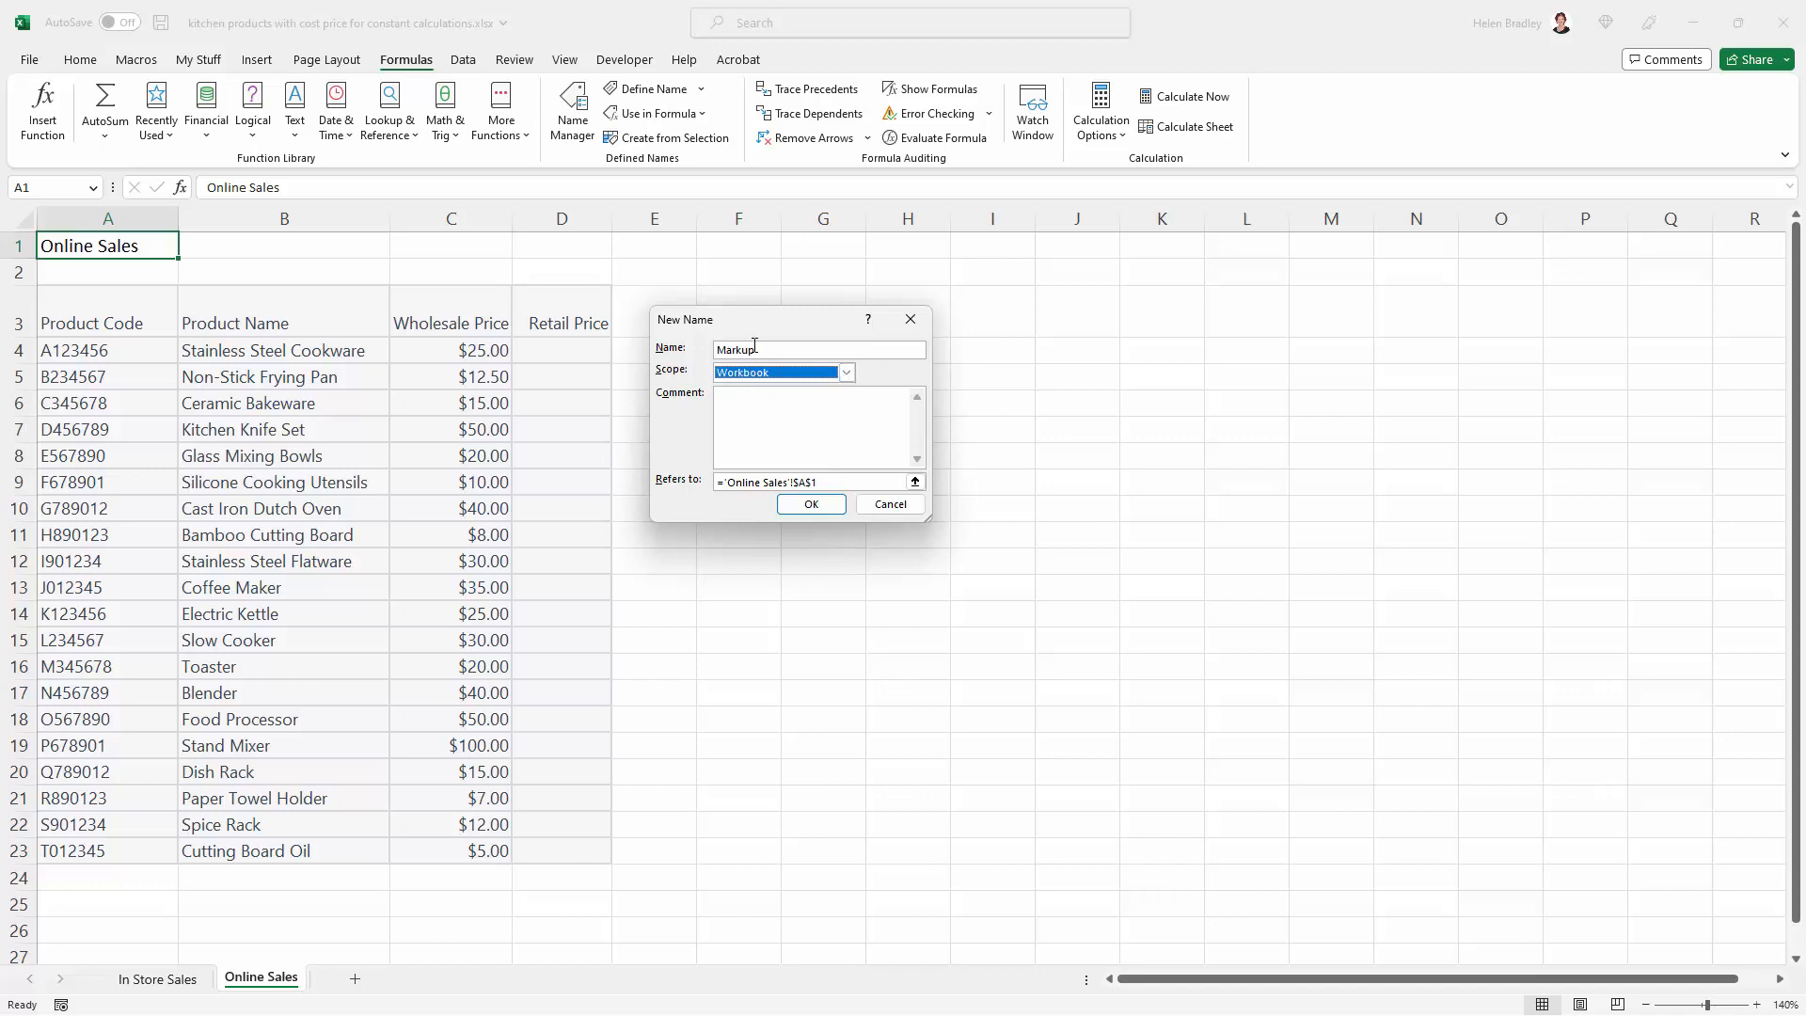
pyautogui.click(847, 372)
pyautogui.click(755, 415)
pyautogui.click(842, 486)
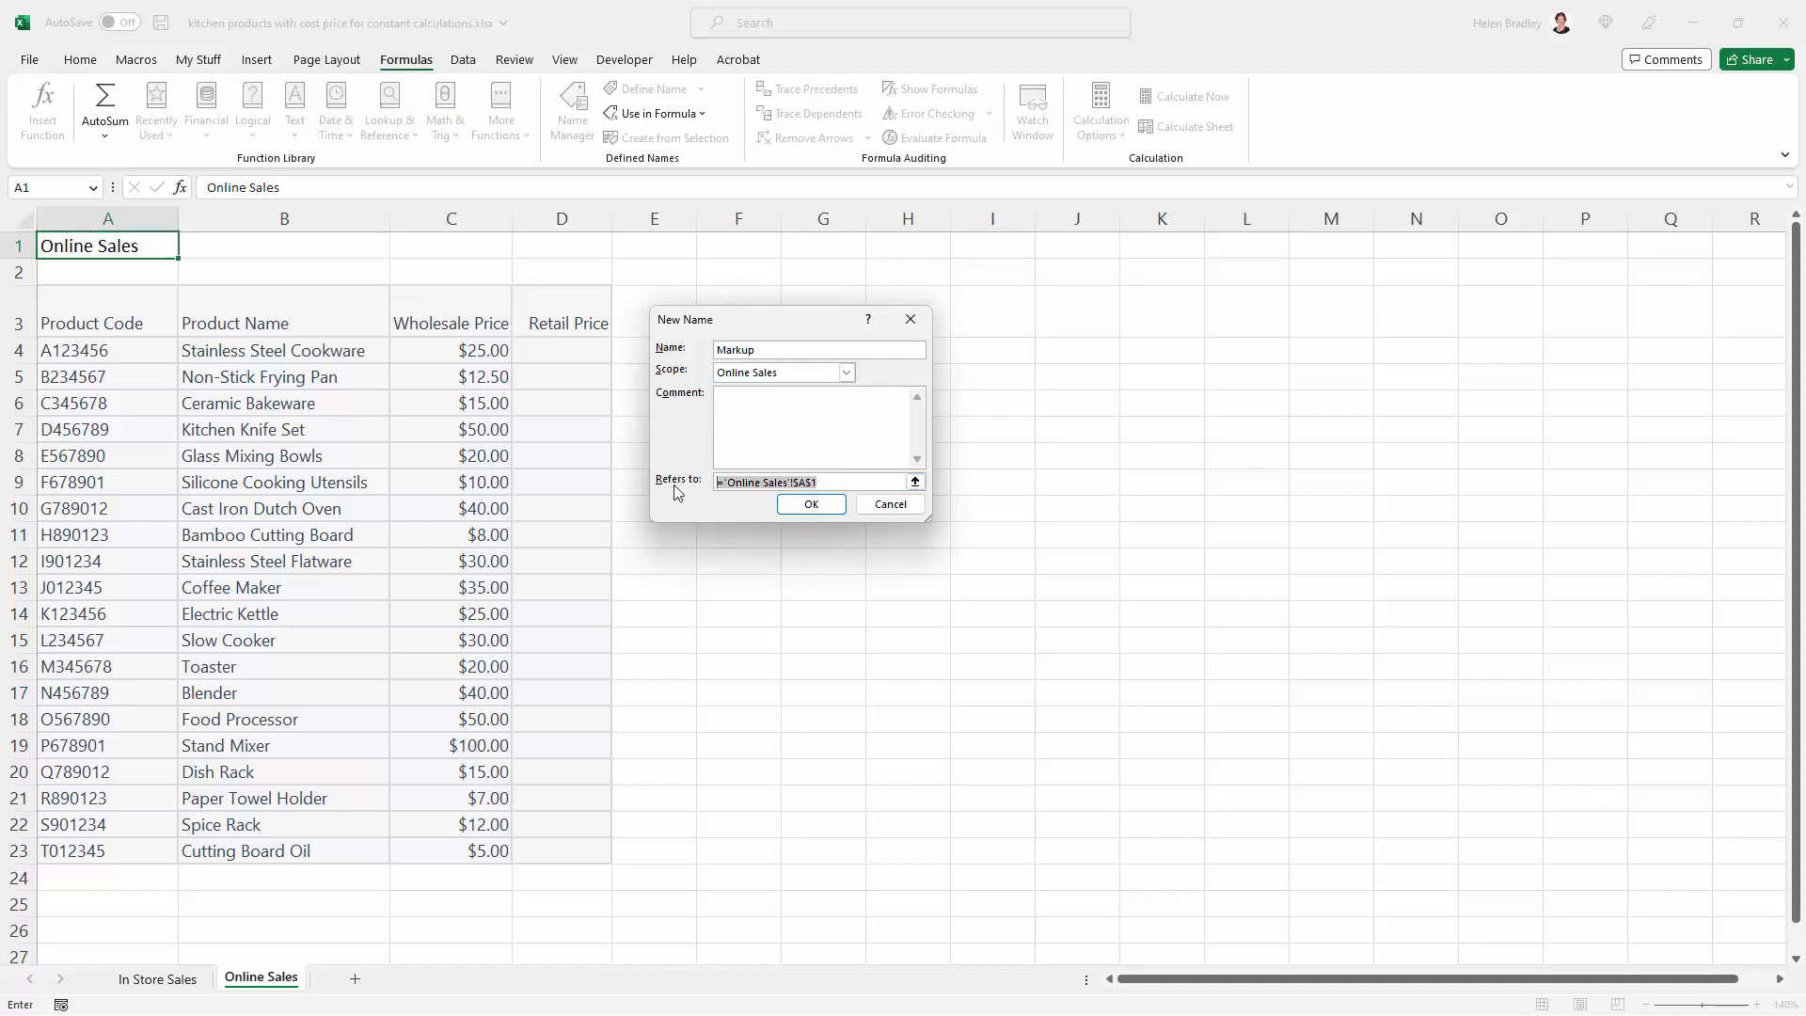
pyautogui.write('120')
pyautogui.click(811, 504)
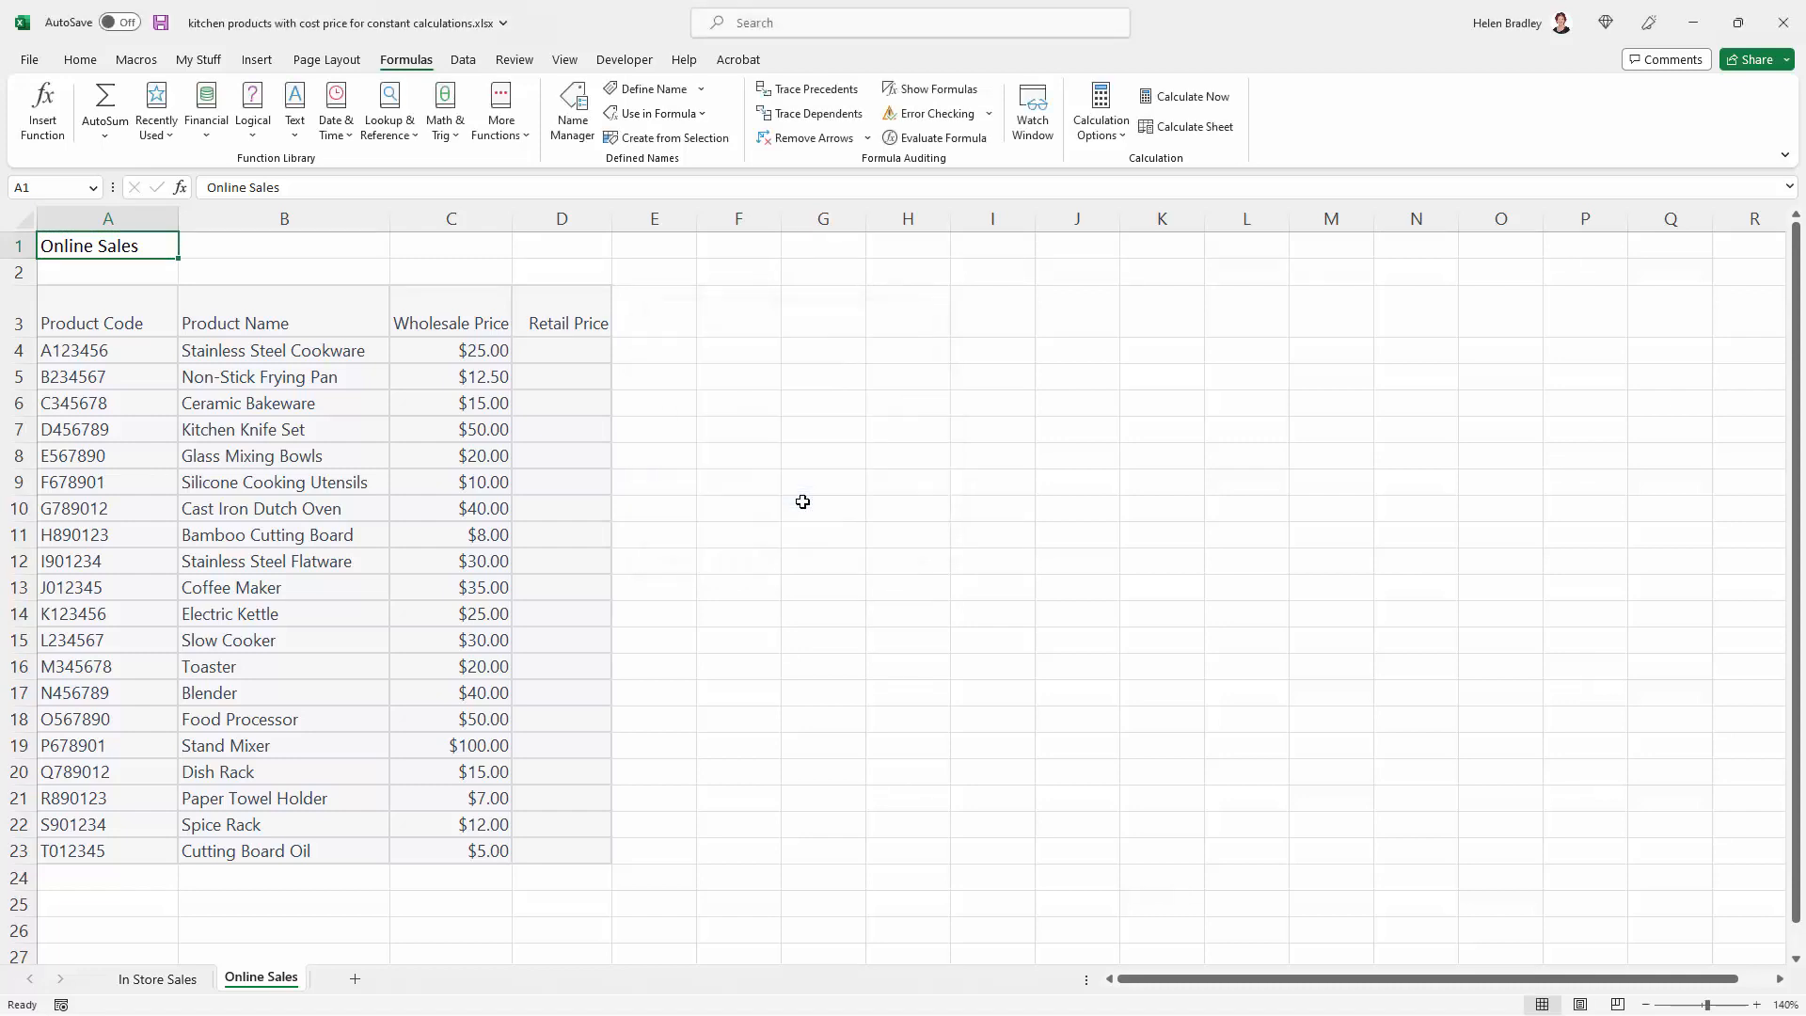
# Enter =C4*(1+'Online Sales'!Markup) in D4 using the worksheet-level Markup, and fill it down the Retail Price column to D23
pyautogui.click(573, 354)
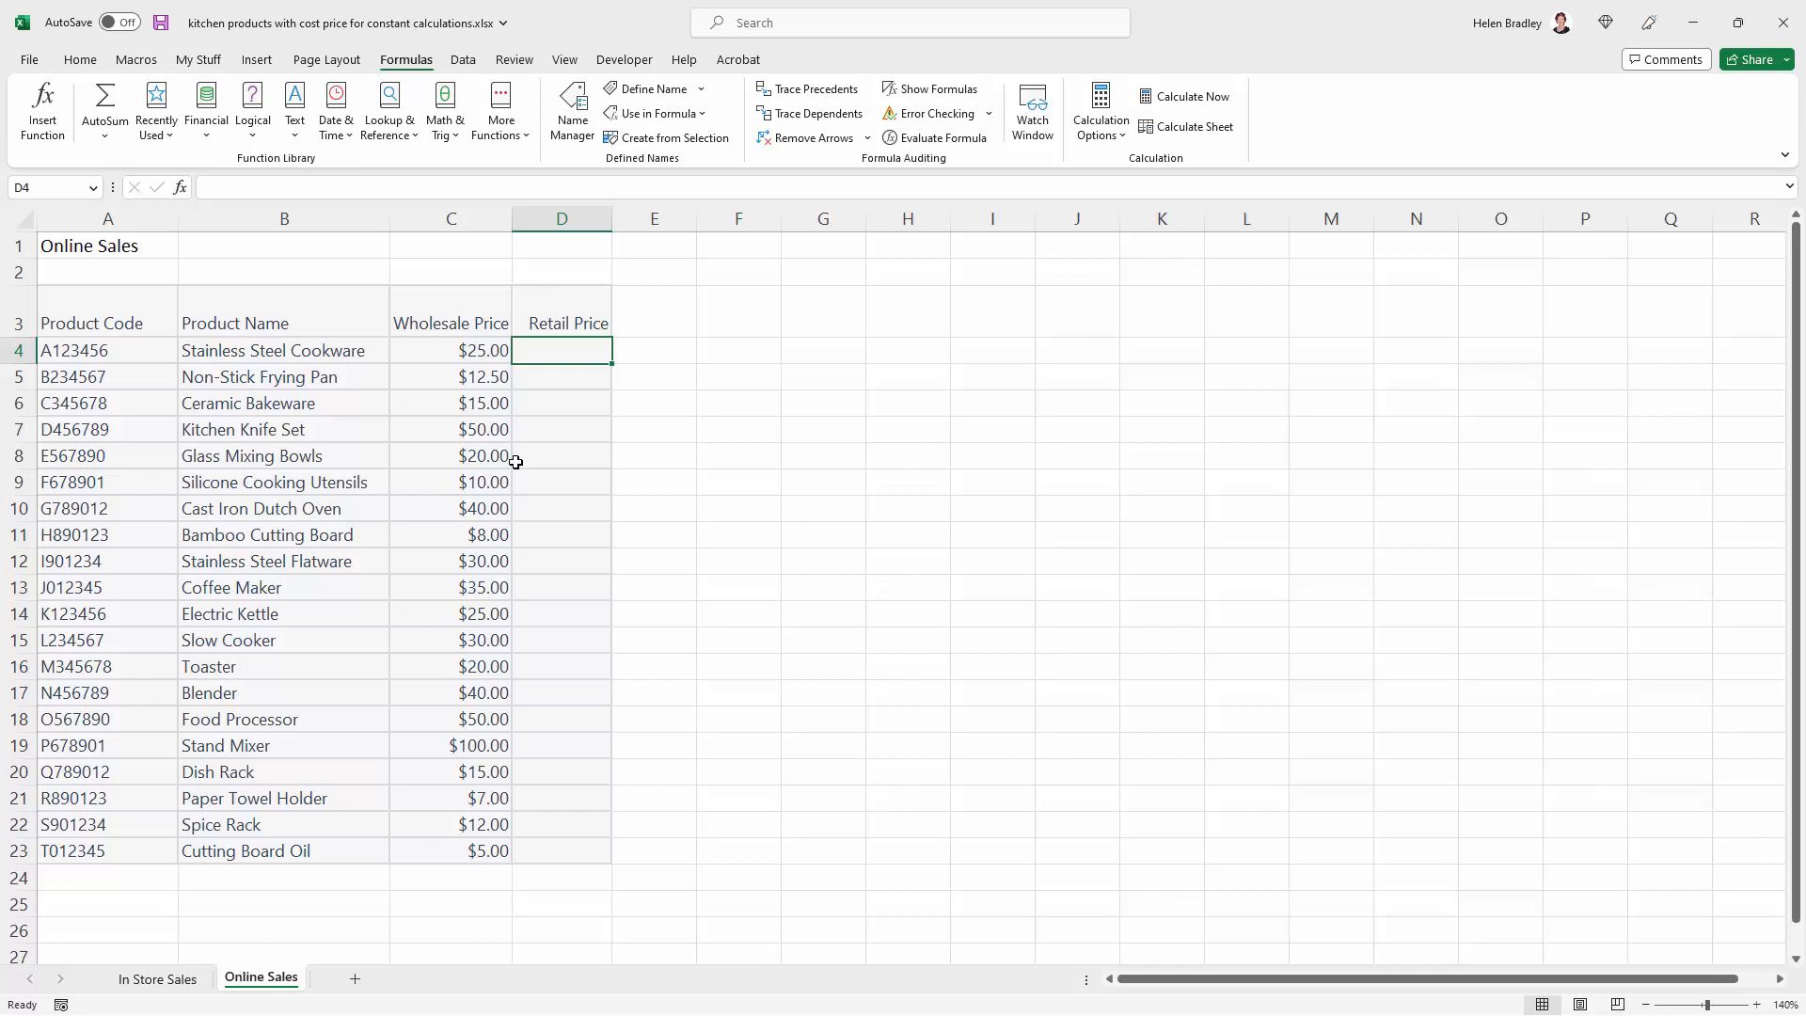
pyautogui.write('=c')
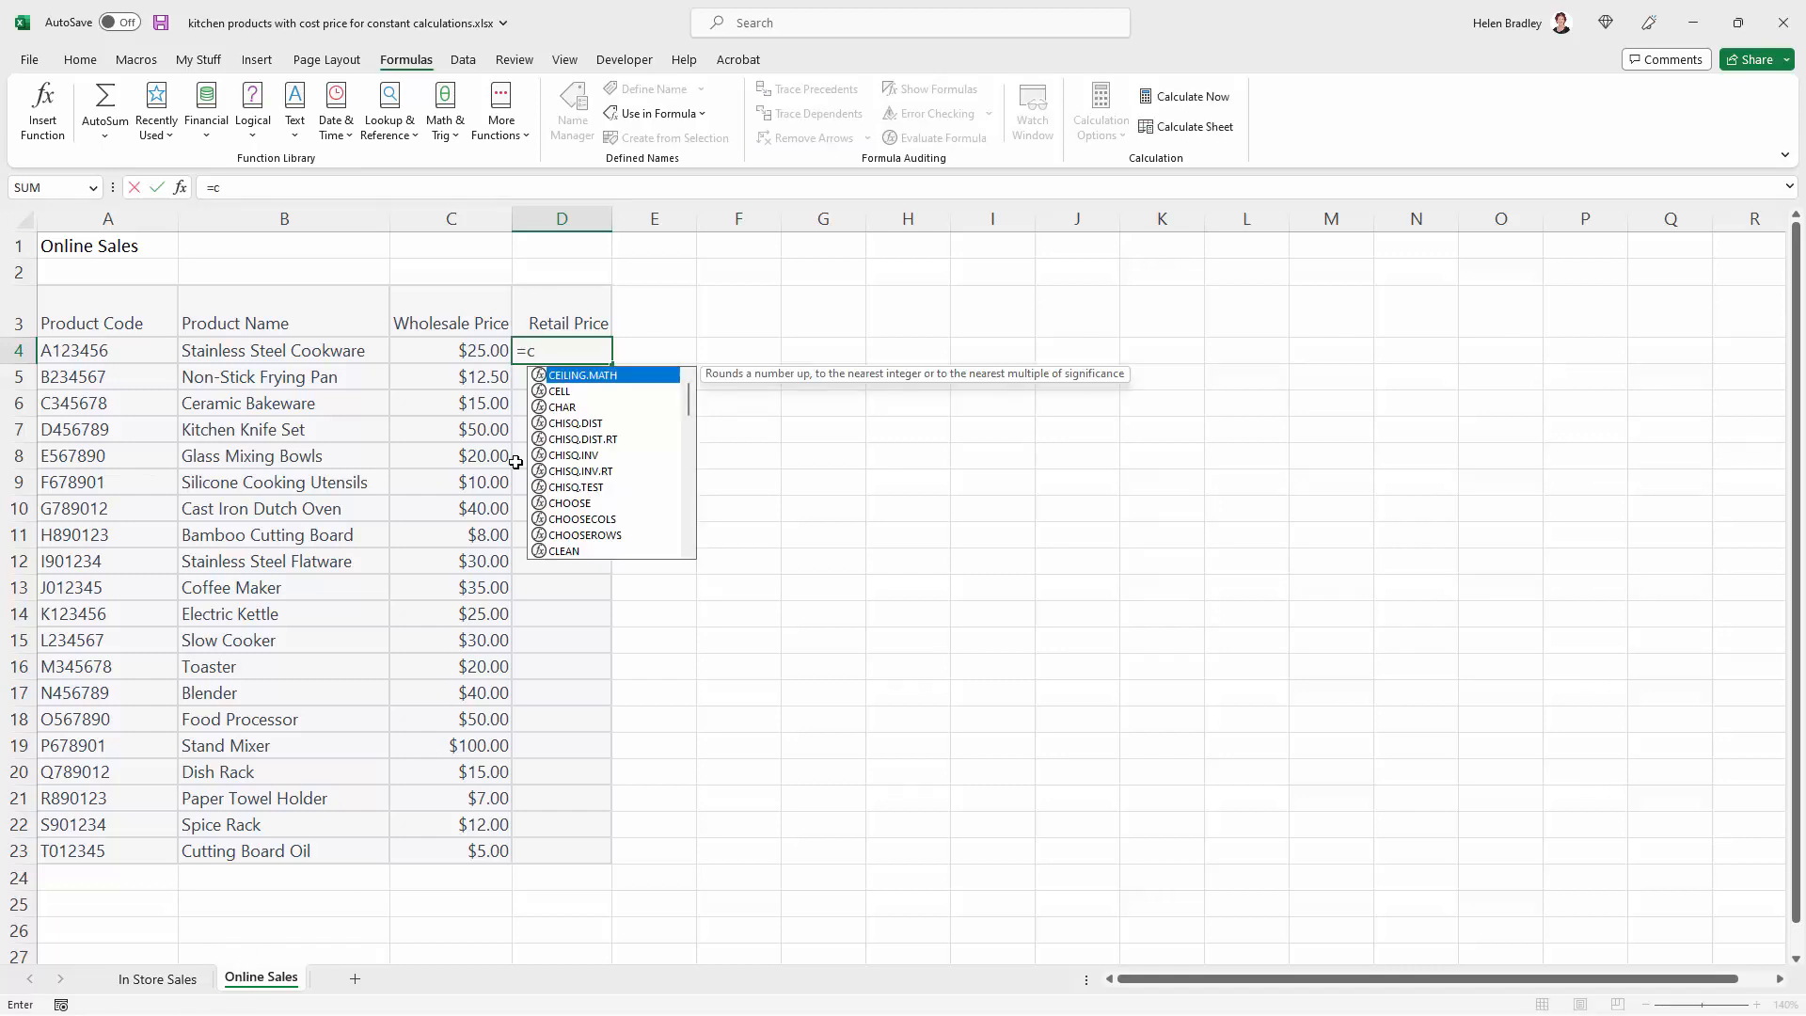
pyautogui.write('4*(1+mark')
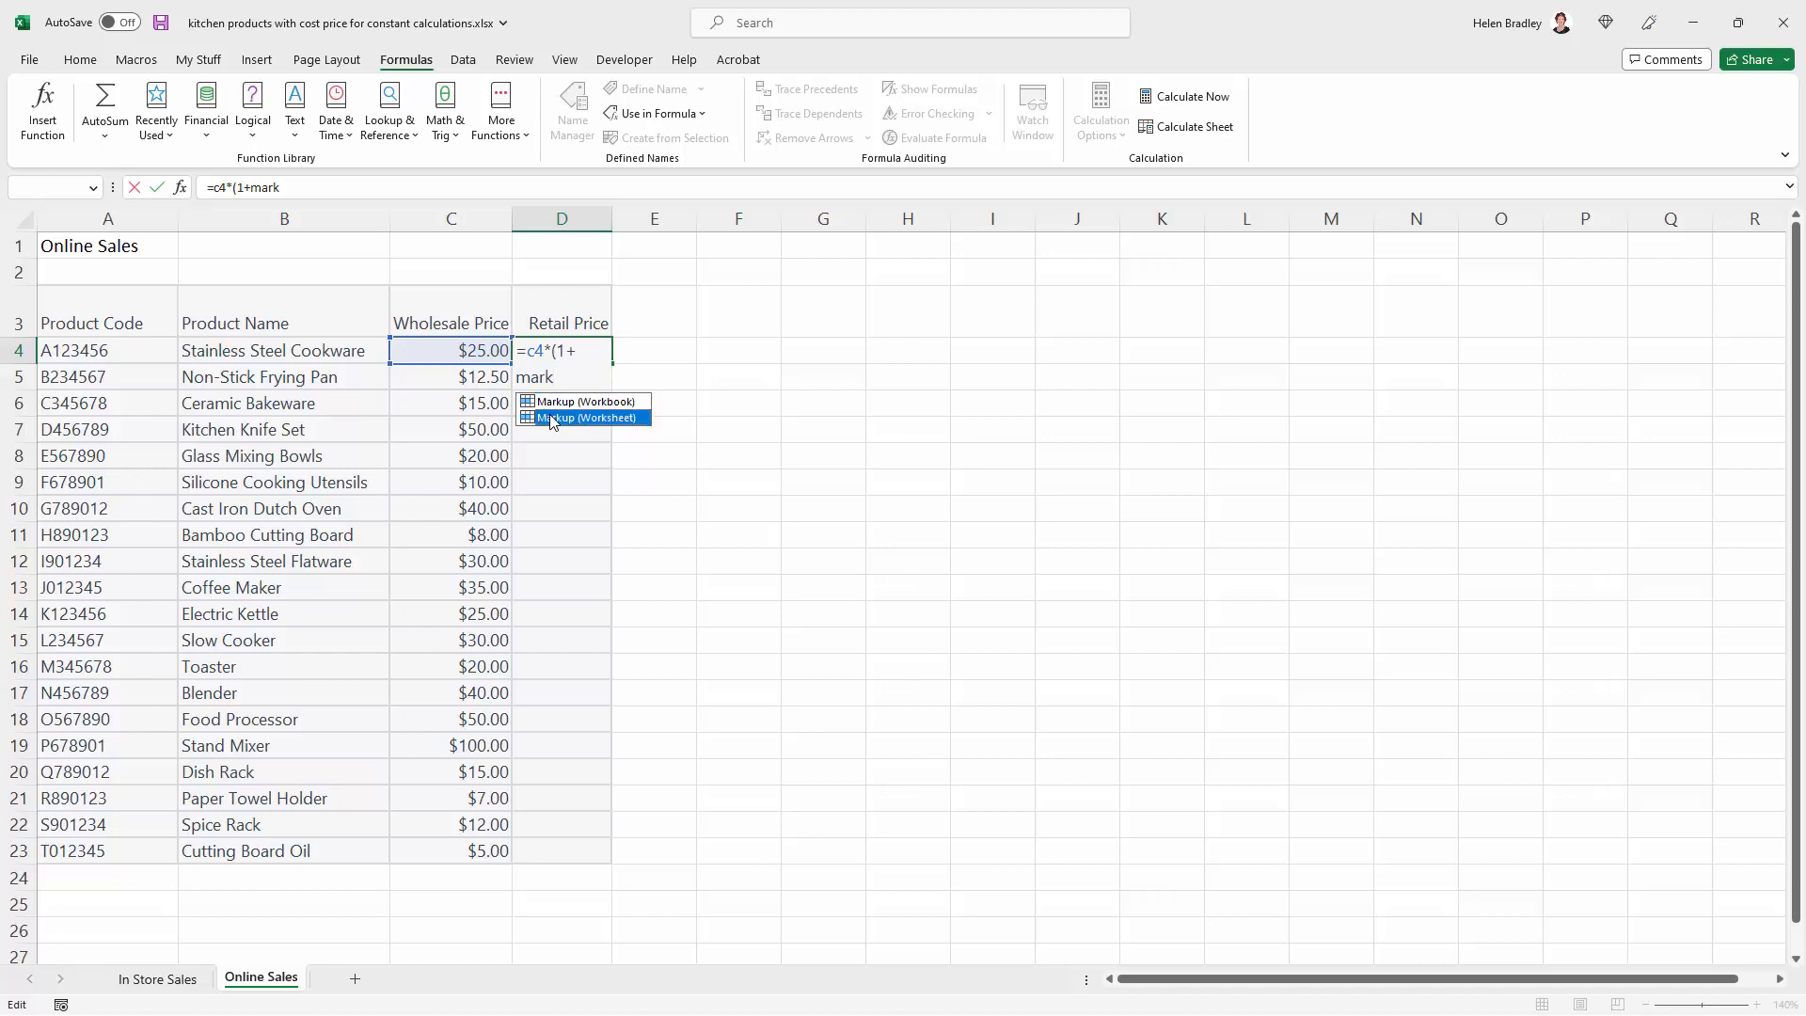
pyautogui.doubleClick(554, 419)
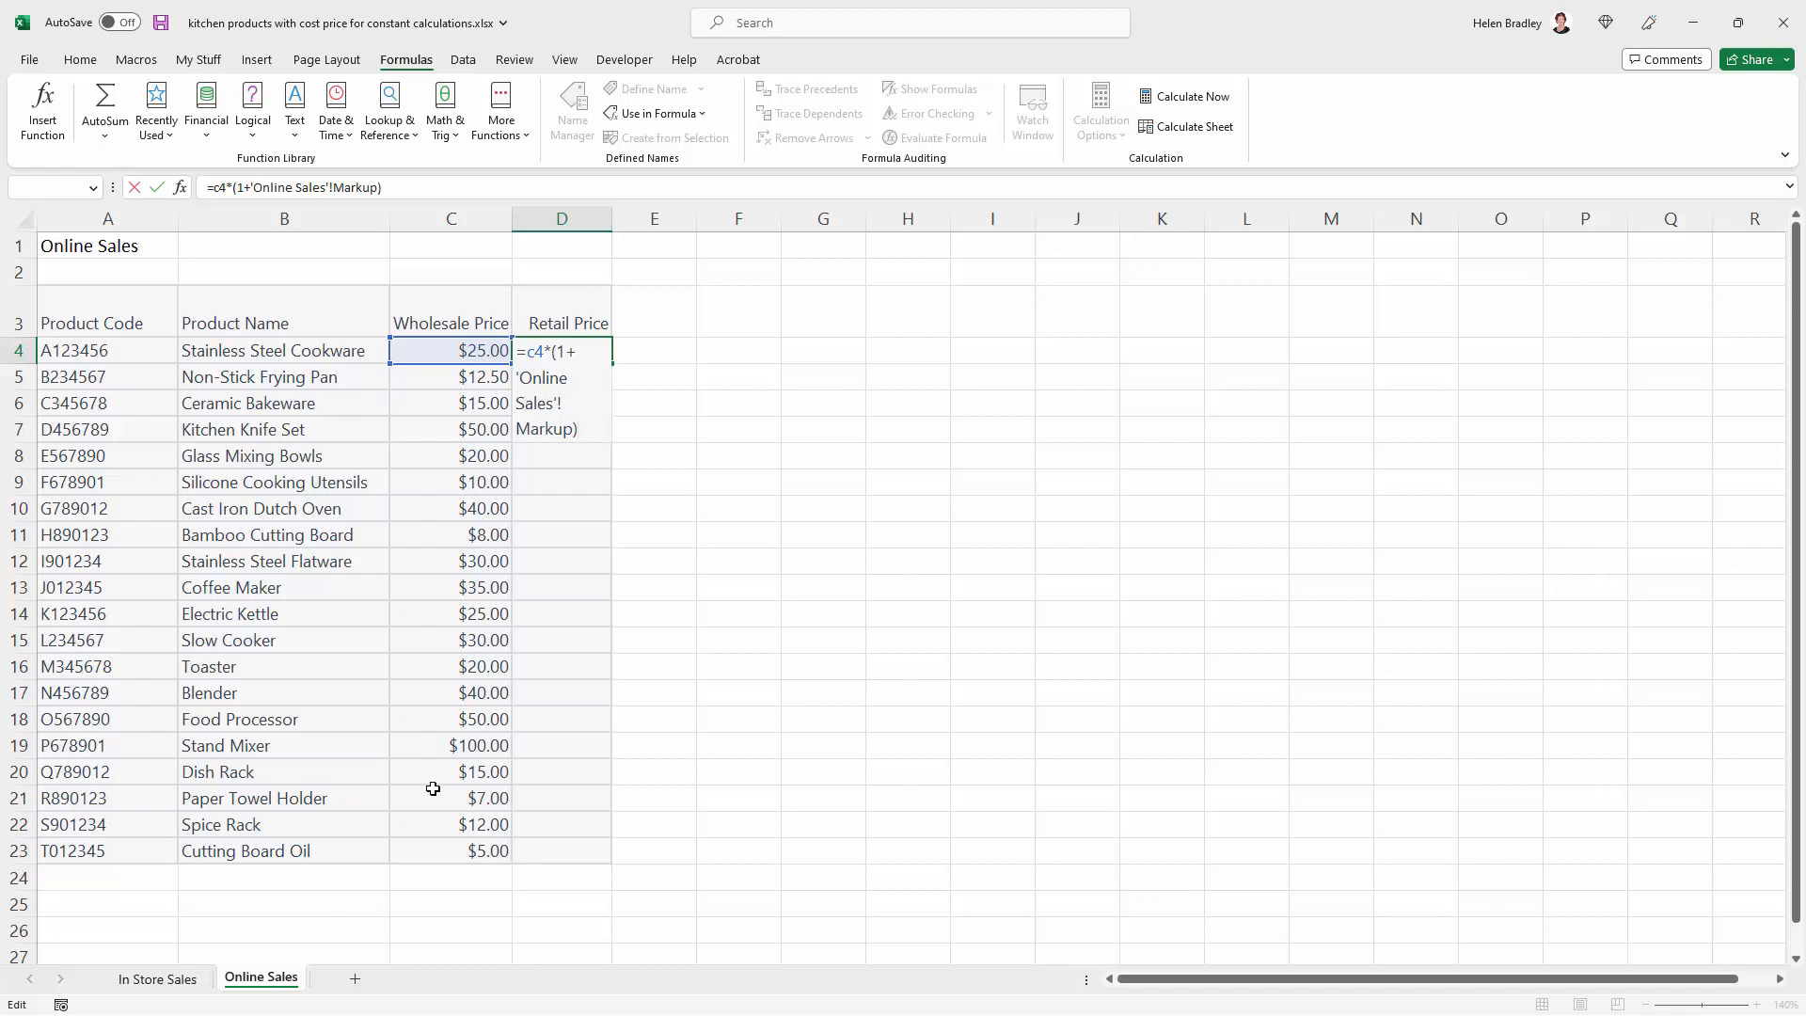
pyautogui.press('Return')
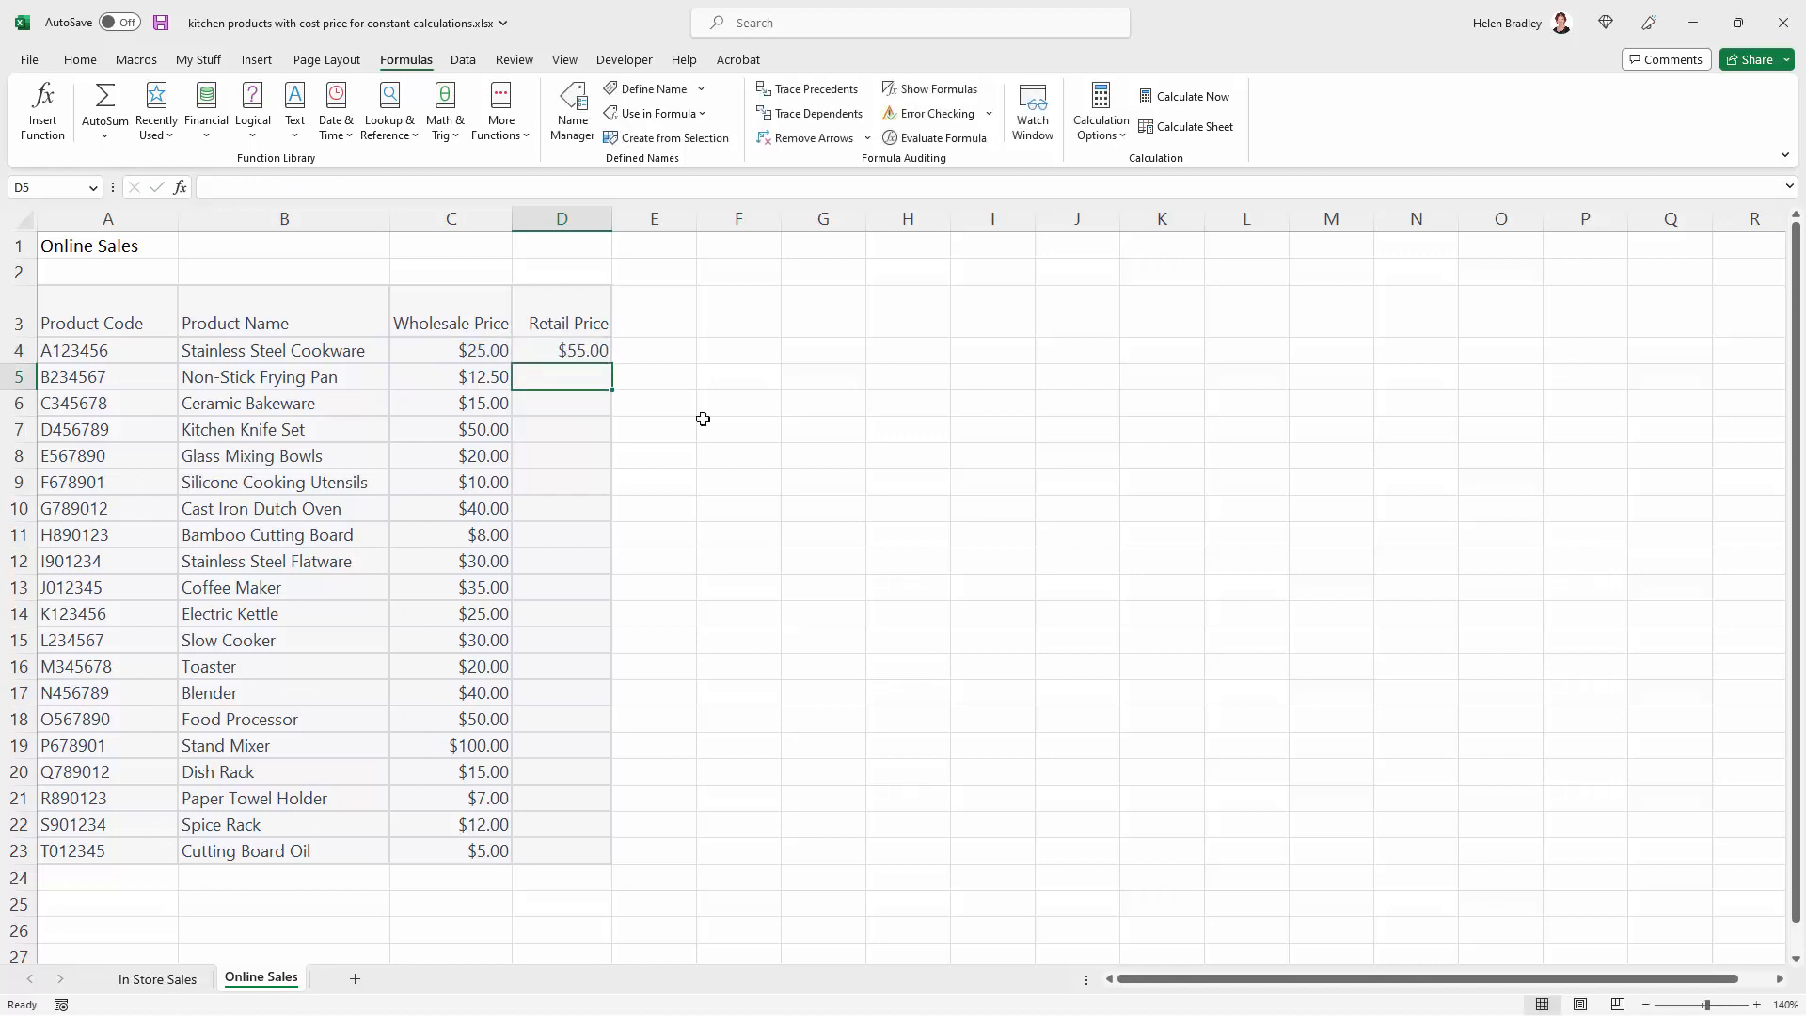
pyautogui.click(562, 349)
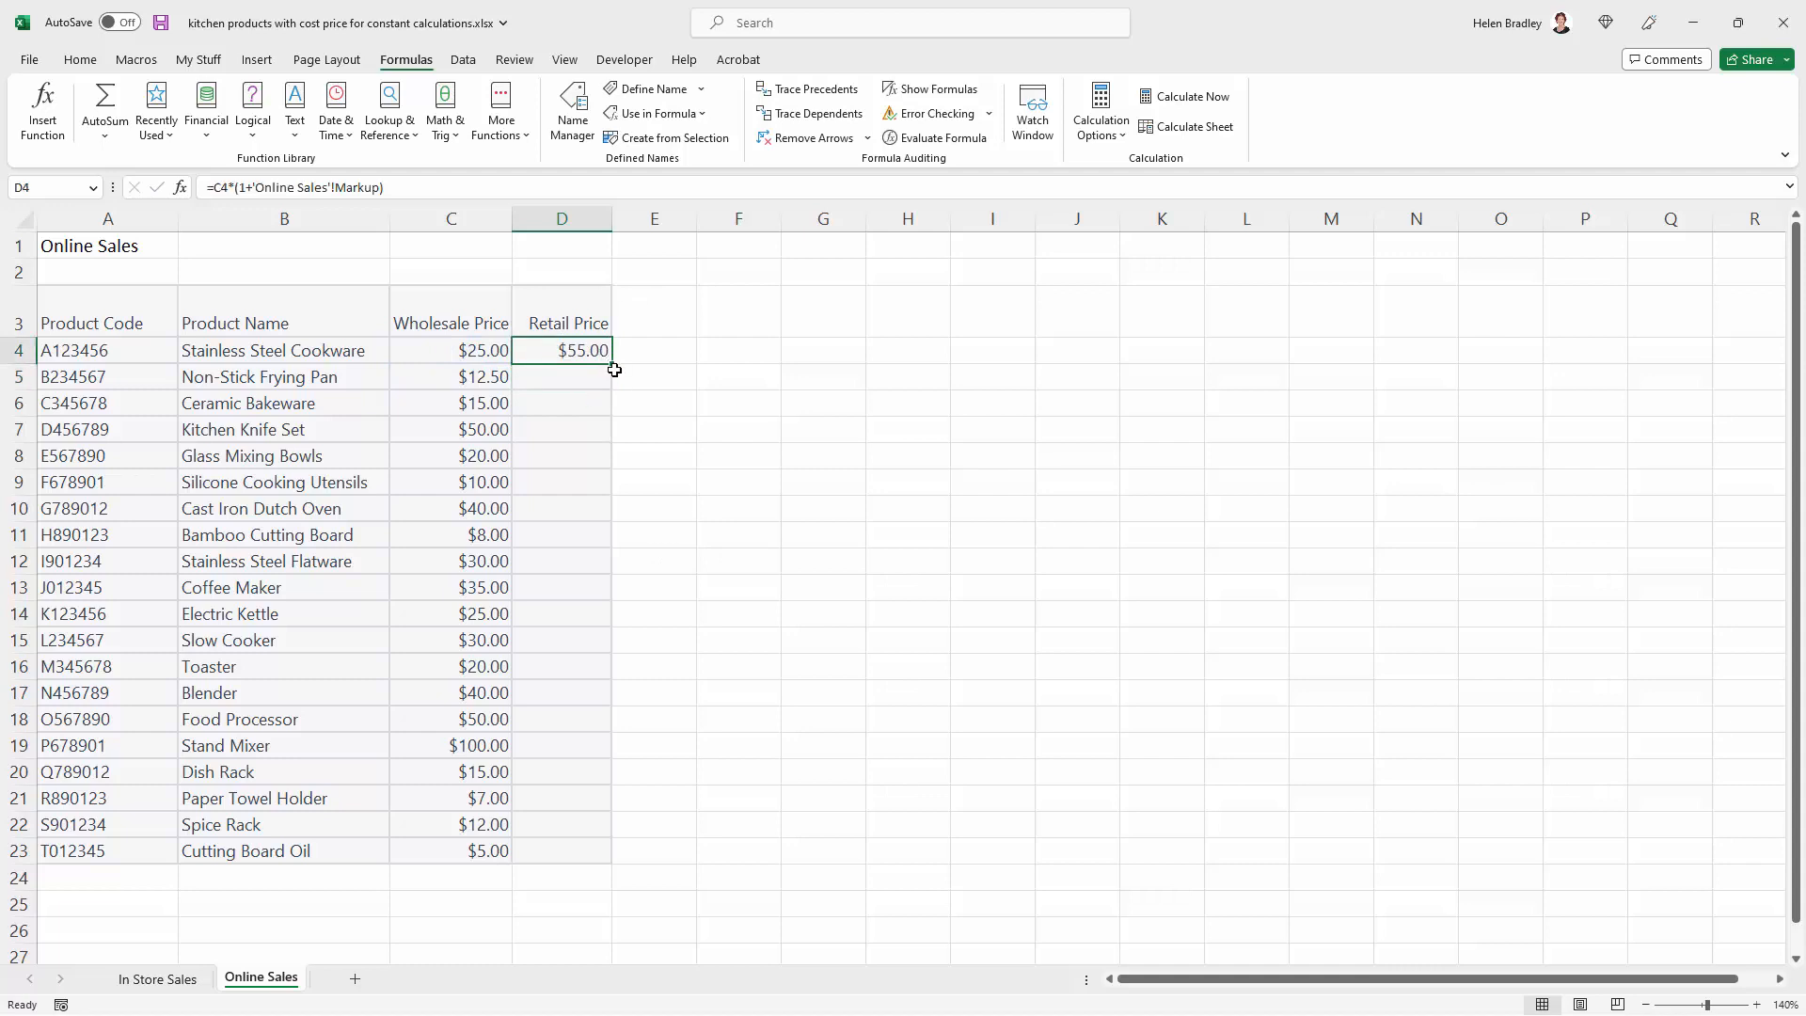
pyautogui.moveTo(611, 363); pyautogui.dragTo(617, 861)
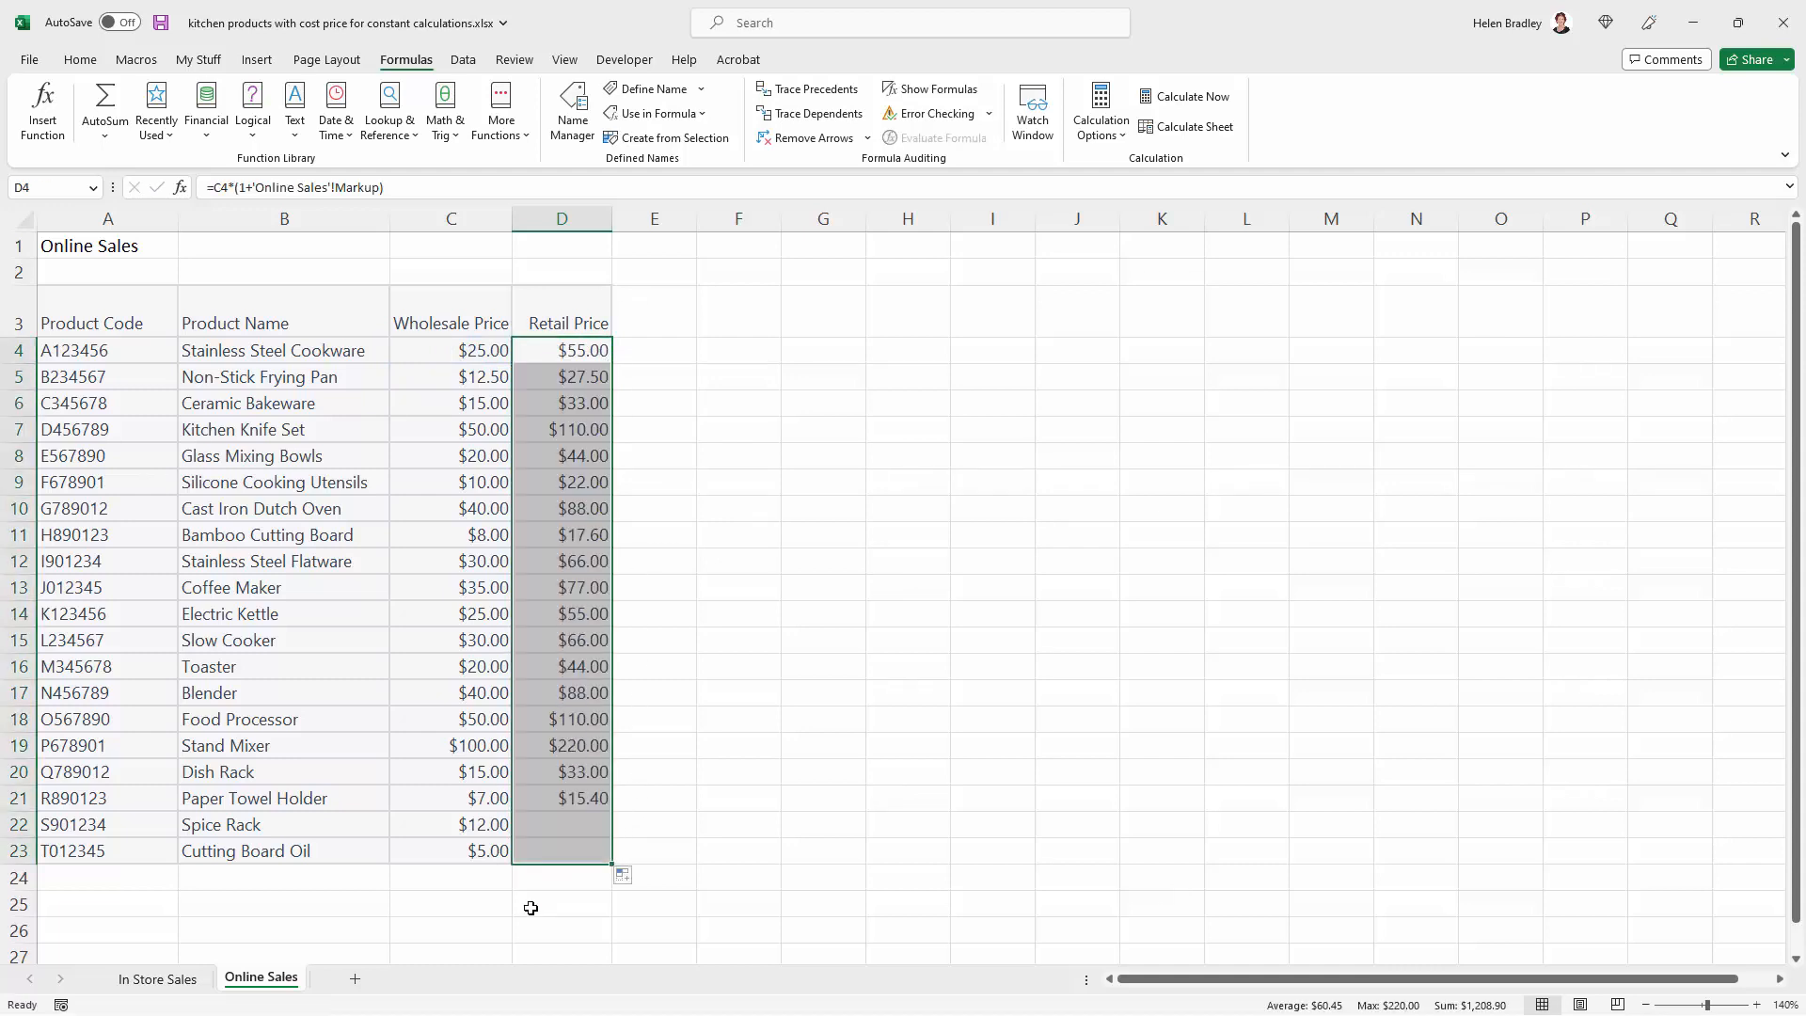
# Compare the D4 retail price formulas on the Online Sales and In Store Sales sheets
pyautogui.click(546, 351)
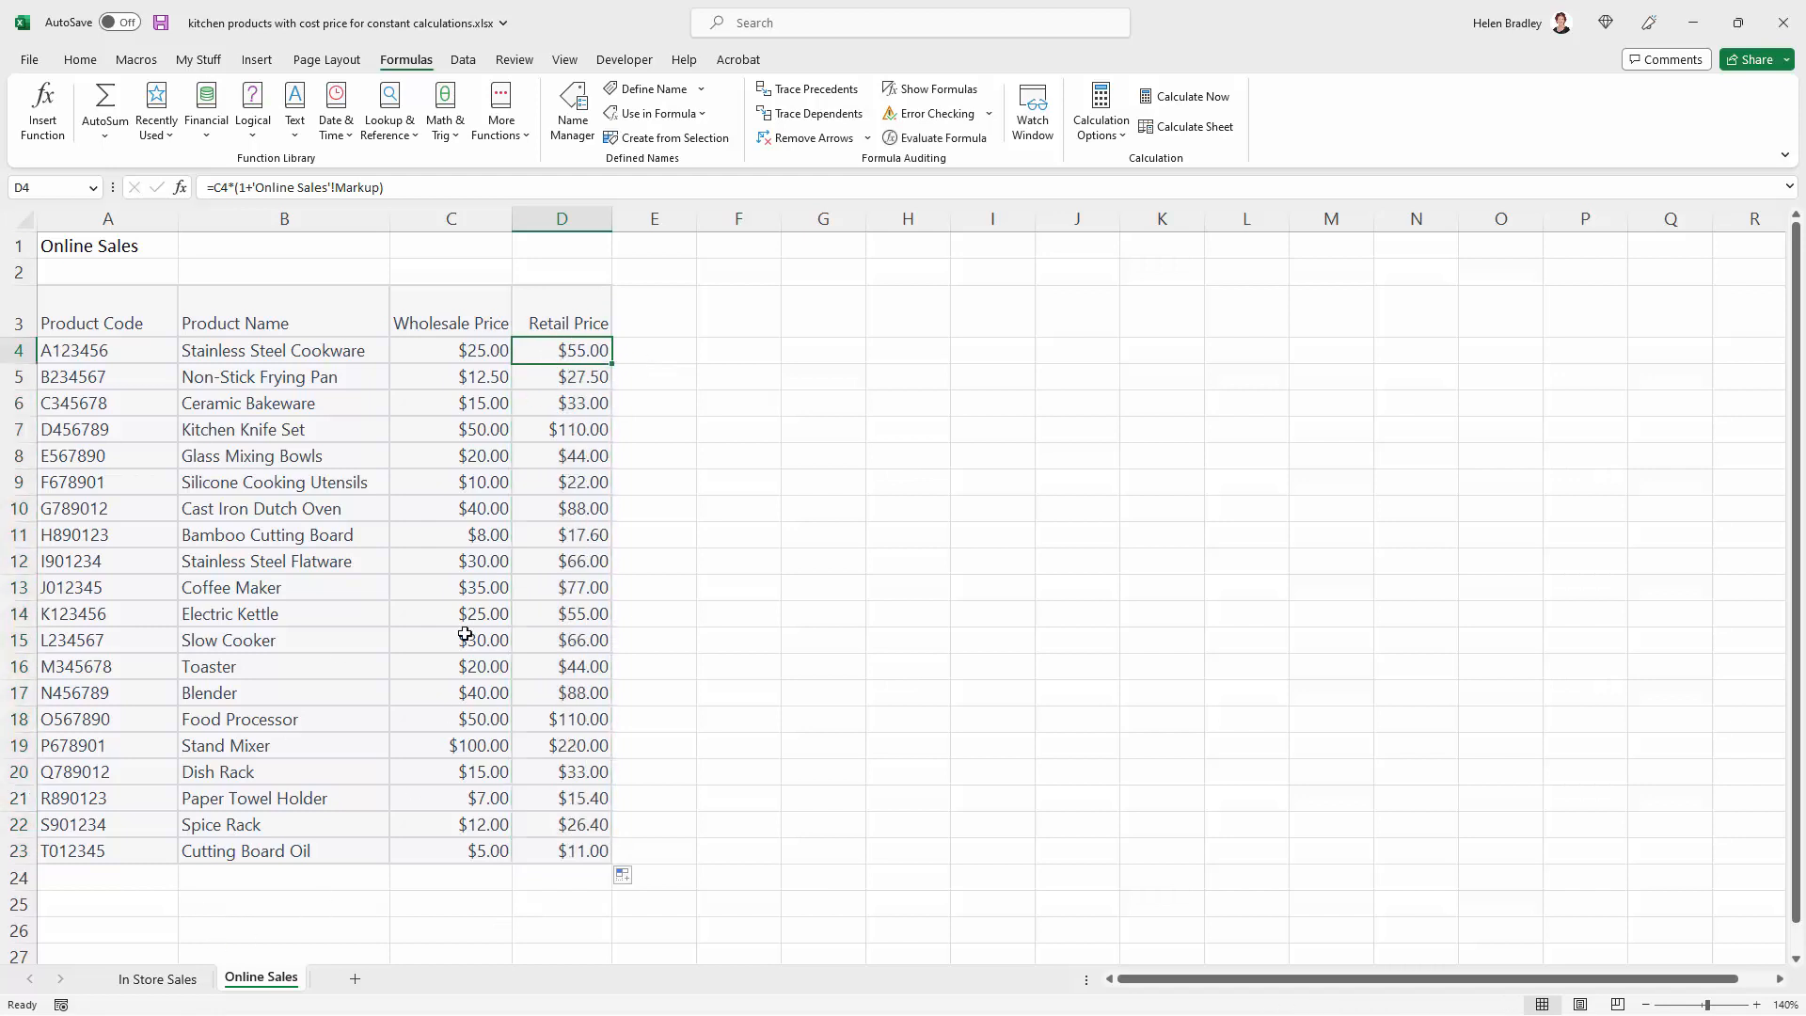
pyautogui.click(158, 979)
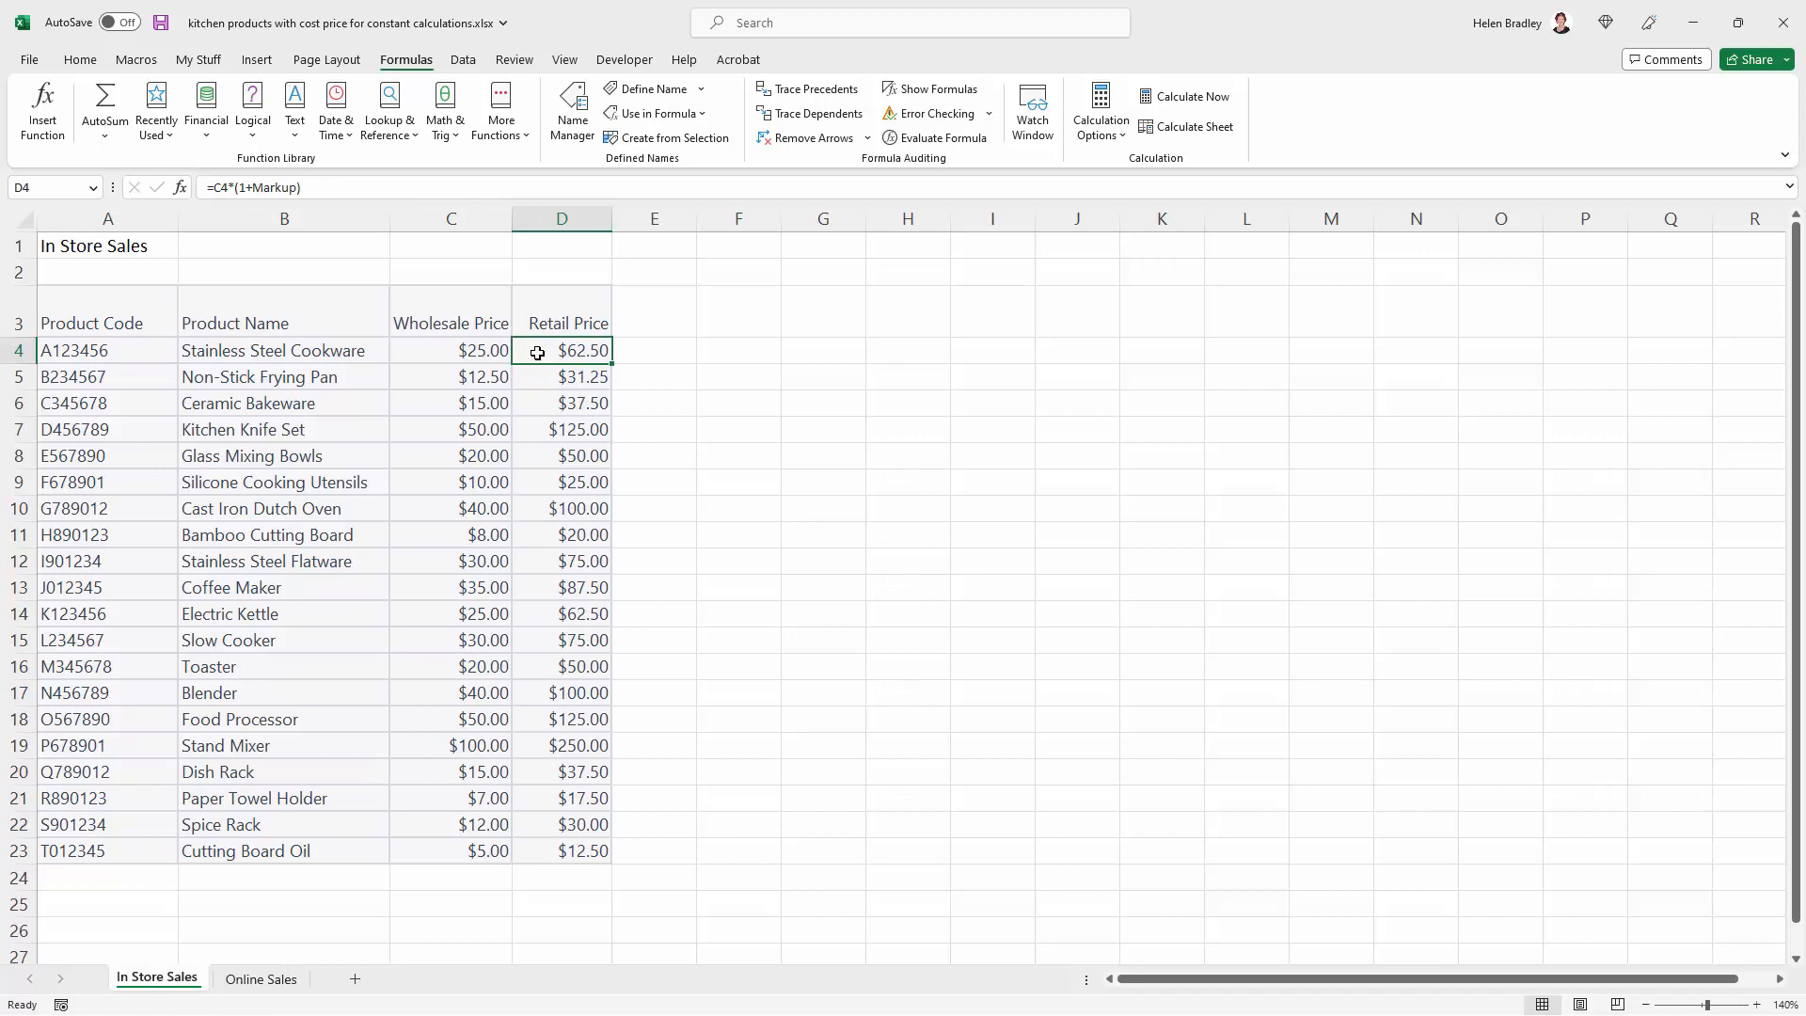
pyautogui.click(259, 983)
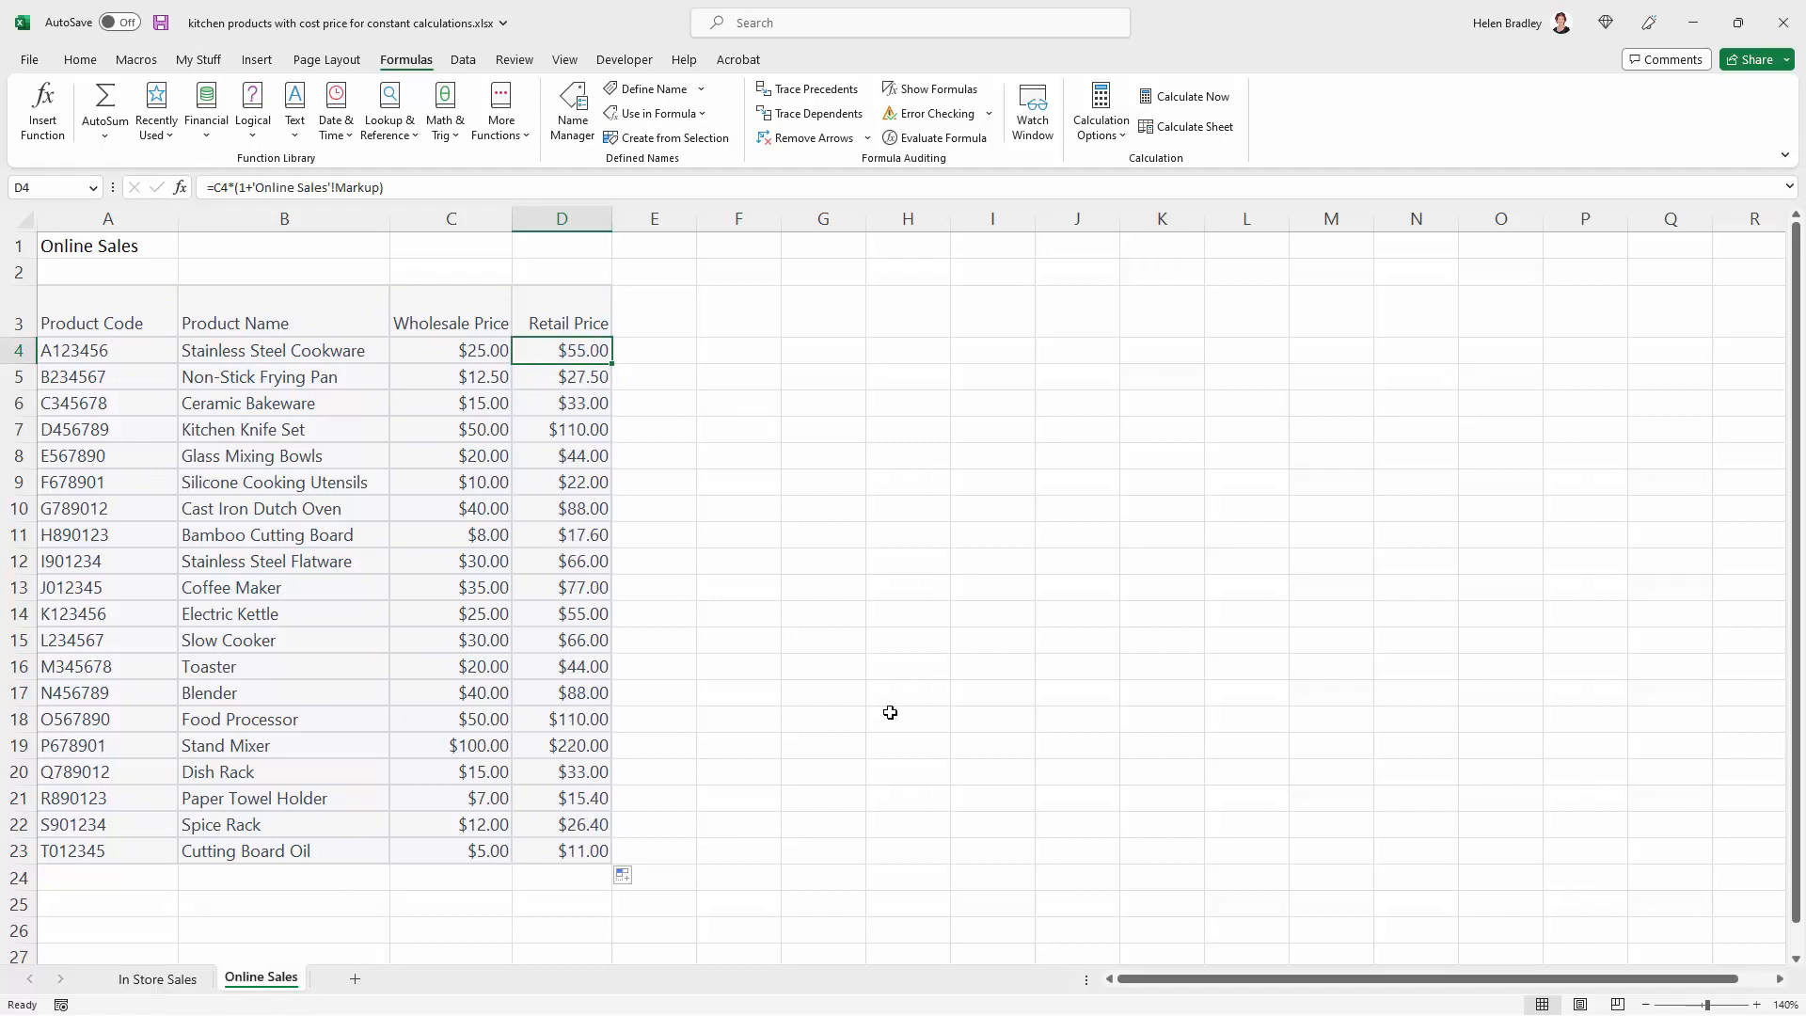
pyautogui.click(711, 562)
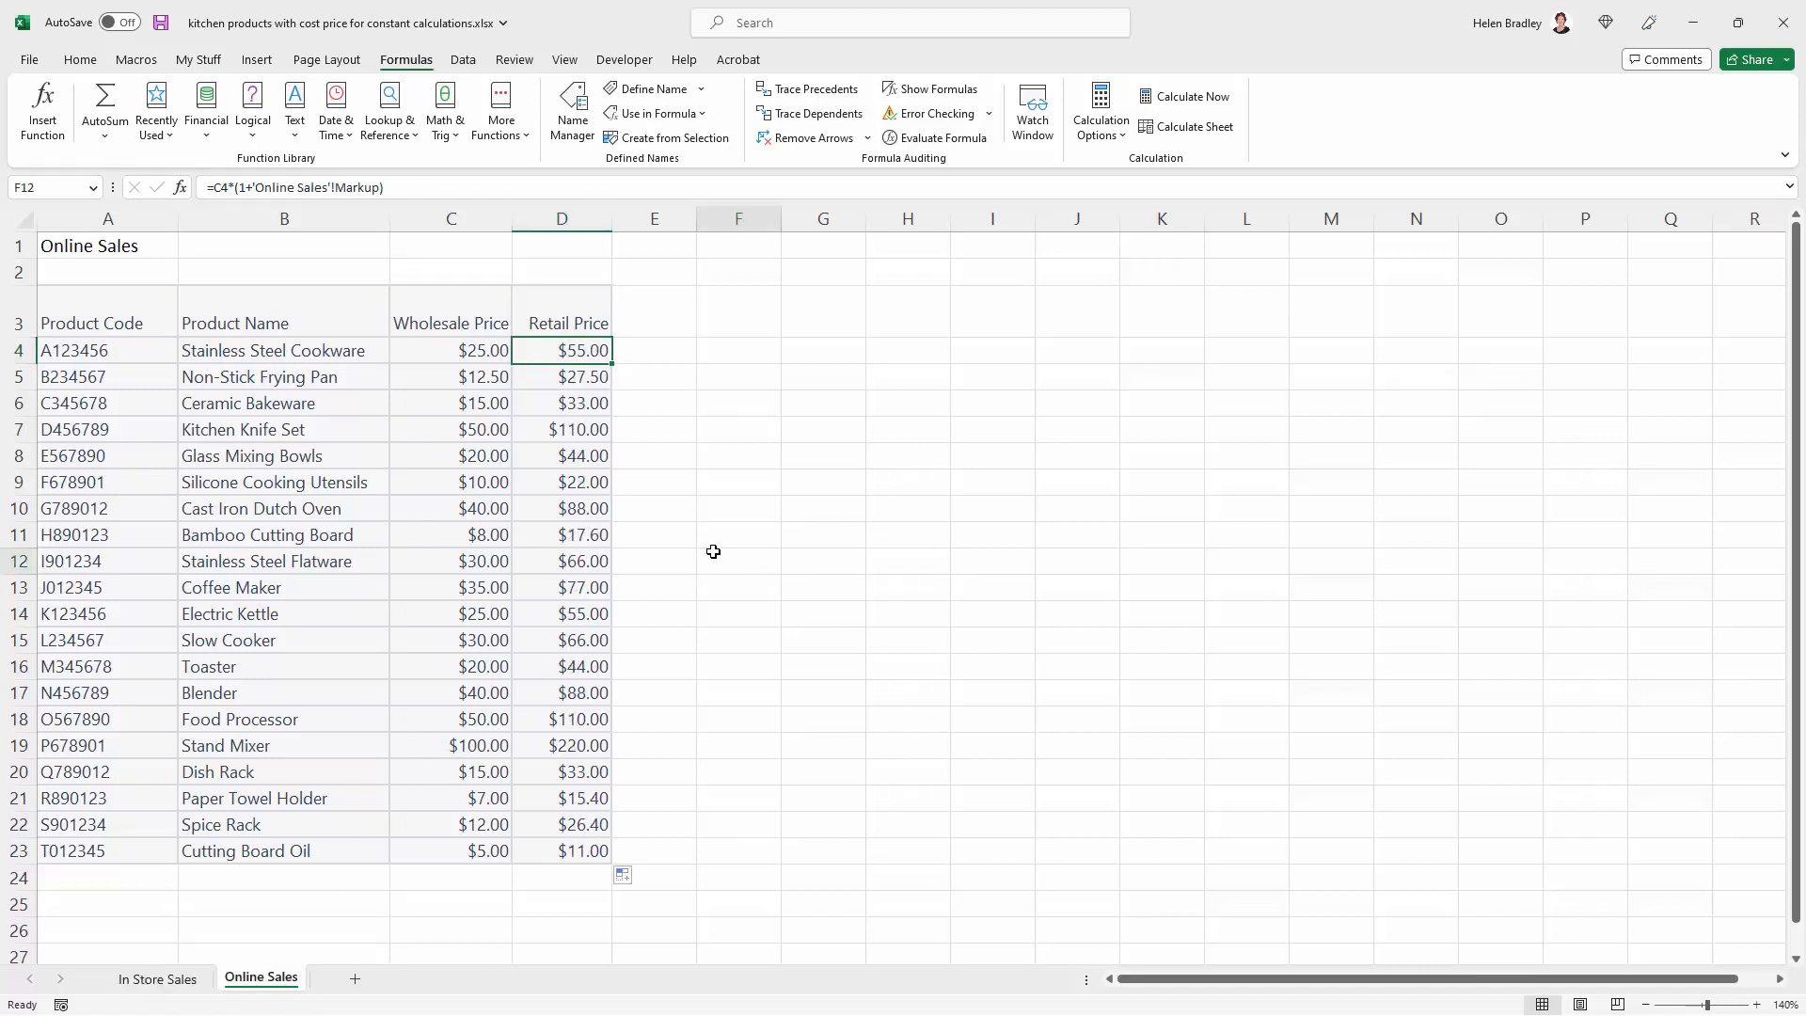